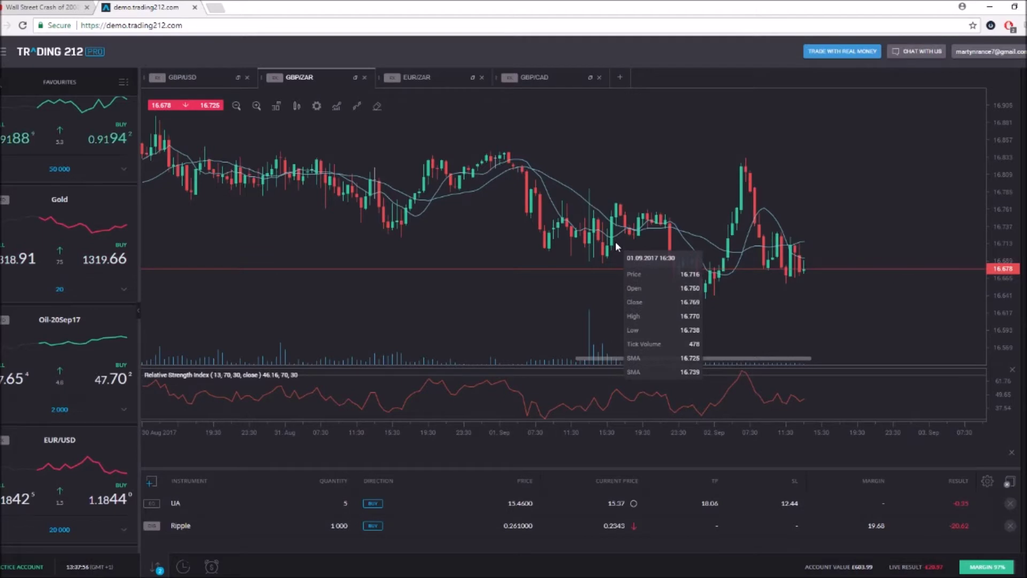
- Pan the GBP/ZAR candlestick chart leftward until its latest candles are in view
{"action": "left_click_drag", "start_coordinate": [579, 211], "coordinate": [413, 263]}
{"action": "left_click_drag", "start_coordinate": [495, 263], "coordinate": [484, 249]}
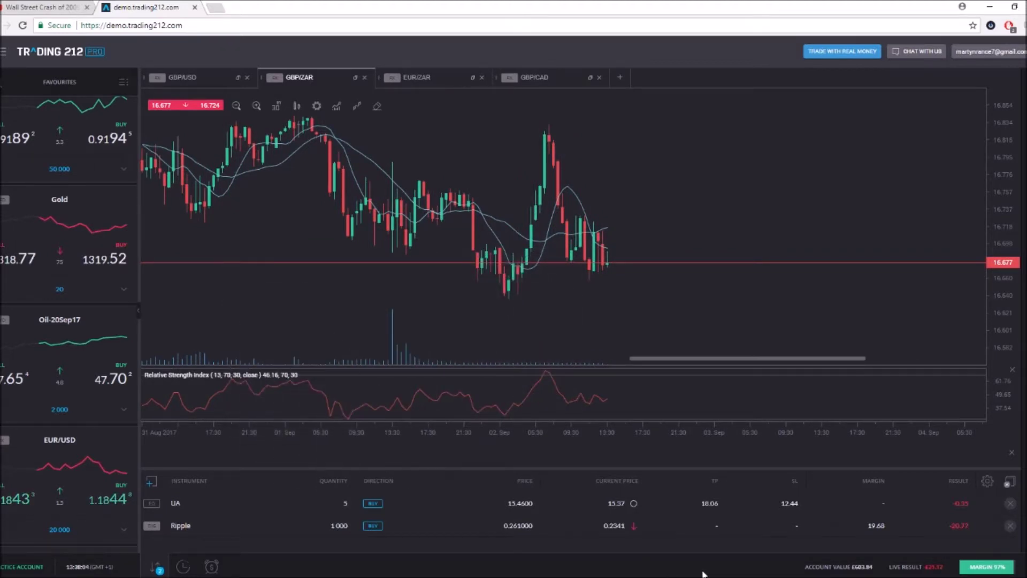
{"action": "left_click", "coordinate": [4, 54]}
{"action": "mouse_move", "coordinate": [13, 79]}
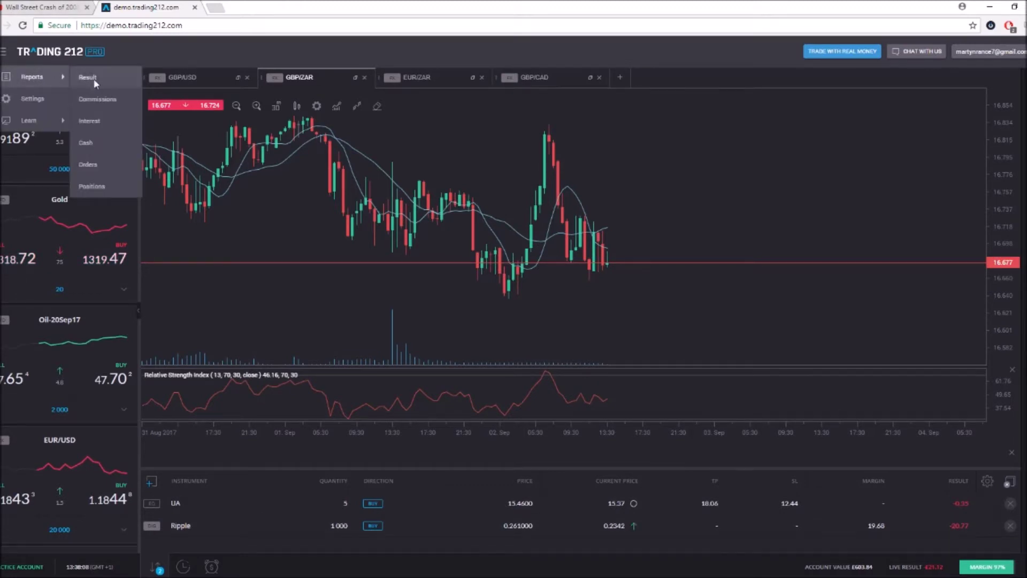
{"action": "left_click", "coordinate": [85, 78]}
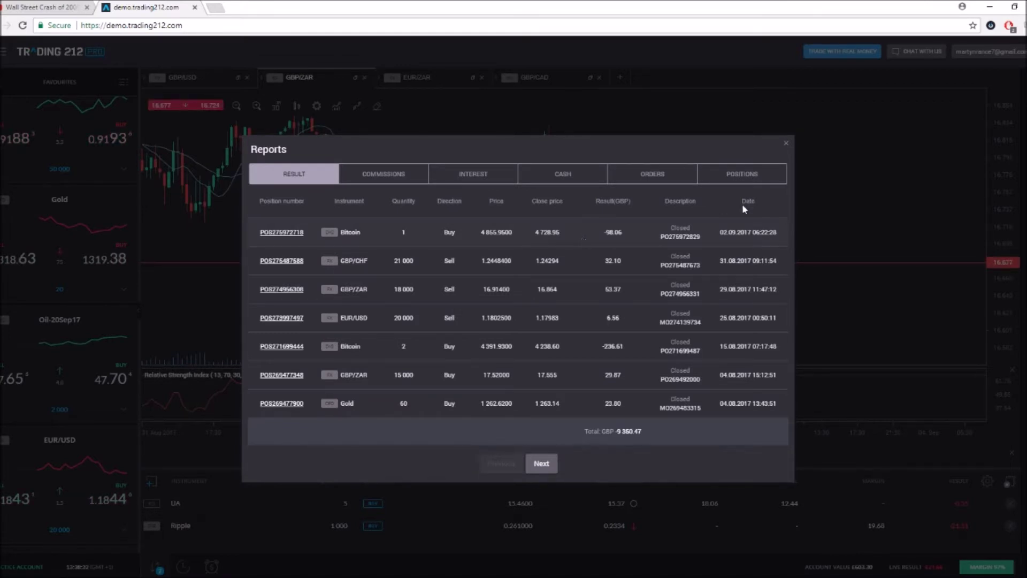
{"action": "left_click", "coordinate": [786, 142]}
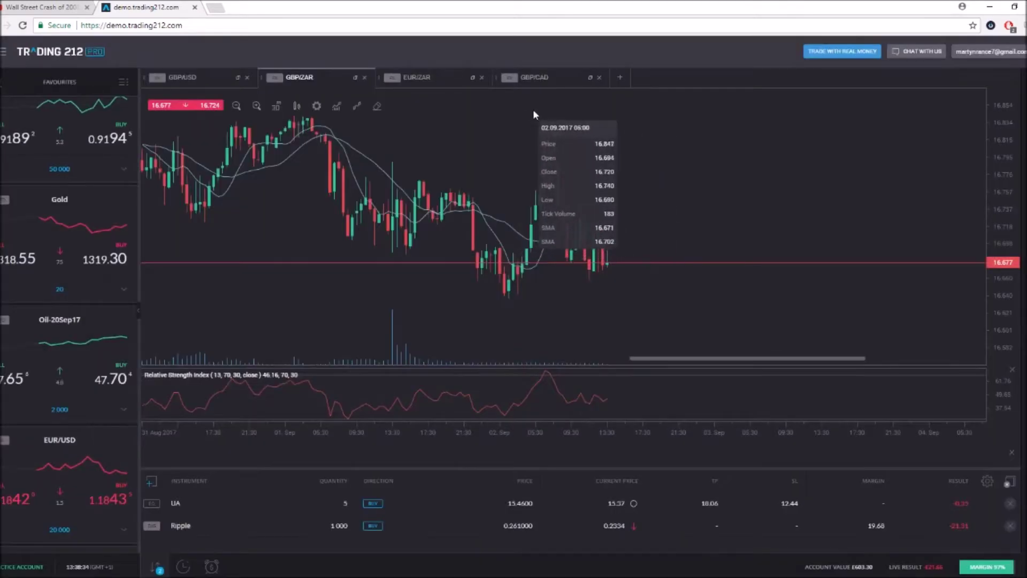
- Scroll the Favourites list to Bitcoin and open its chart in a new tab
{"action": "left_click_drag", "start_coordinate": [533, 109], "coordinate": [592, 131]}
{"action": "scroll", "coordinate": [92, 428], "scroll_direction": "down", "scroll_amount": 15}
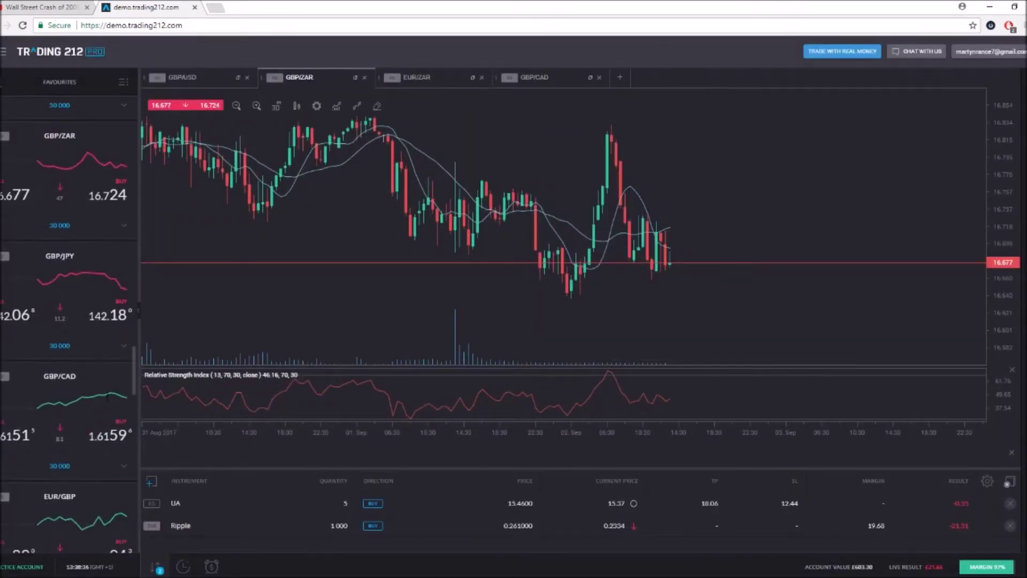
{"action": "scroll", "coordinate": [117, 407], "scroll_direction": "up", "scroll_amount": 10}
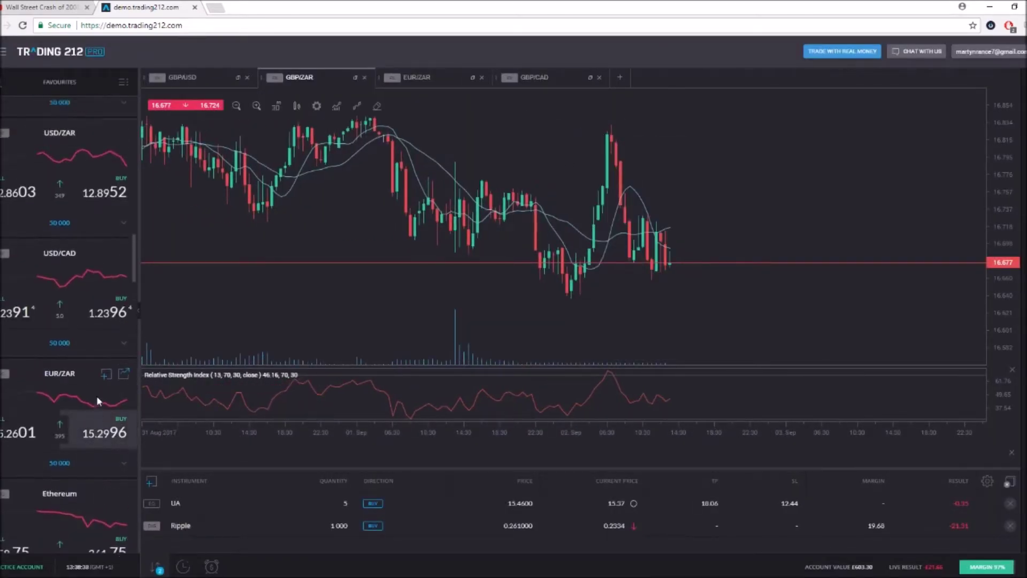
{"action": "scroll", "coordinate": [105, 377], "scroll_direction": "up", "scroll_amount": 5}
{"action": "scroll", "coordinate": [127, 272], "scroll_direction": "down", "scroll_amount": 5}
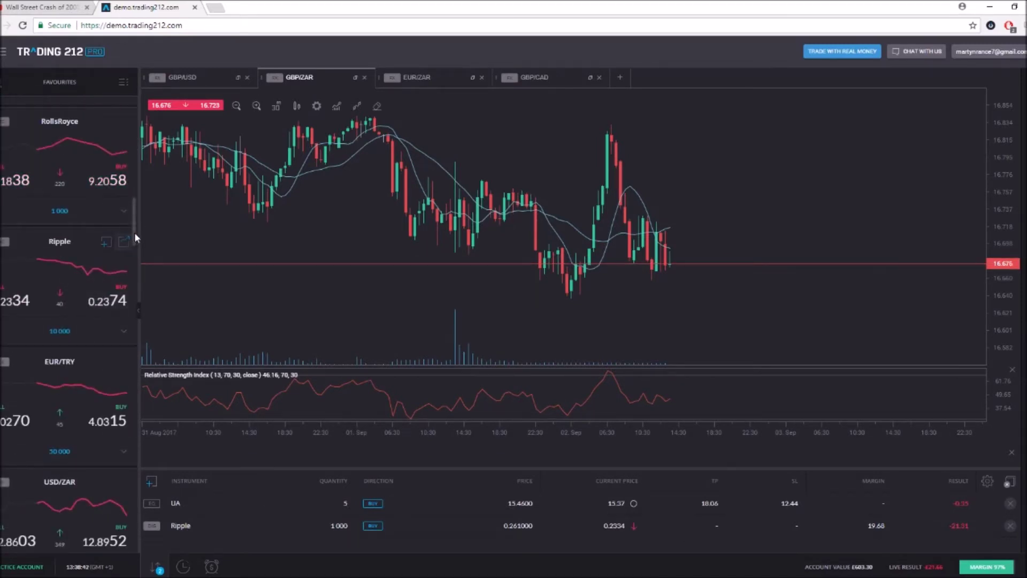
{"action": "scroll", "coordinate": [121, 345], "scroll_direction": "down", "scroll_amount": 15}
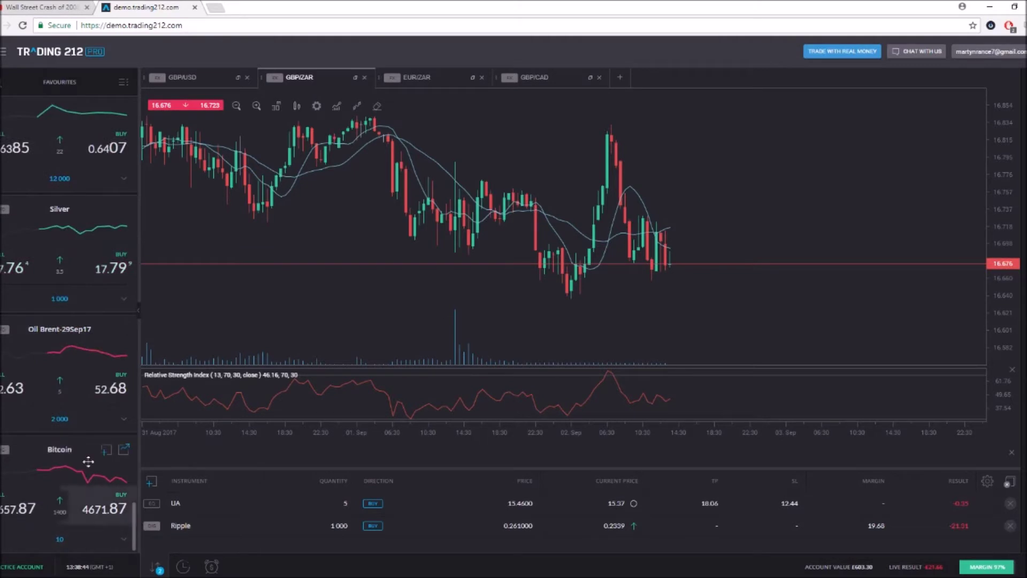
{"action": "right_click", "coordinate": [77, 460]}
{"action": "left_click", "coordinate": [134, 385]}
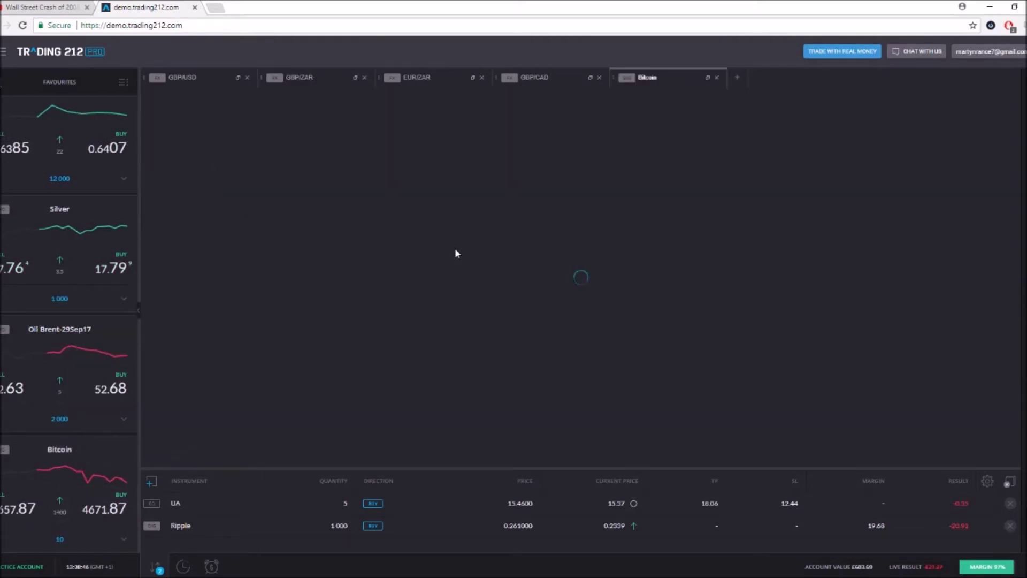
- Review the closed-position Result report, then bring up the Bitcoin chart's timeframe list
{"action": "left_click", "coordinate": [4, 53]}
{"action": "mouse_move", "coordinate": [62, 76]}
{"action": "left_click", "coordinate": [153, 77]}
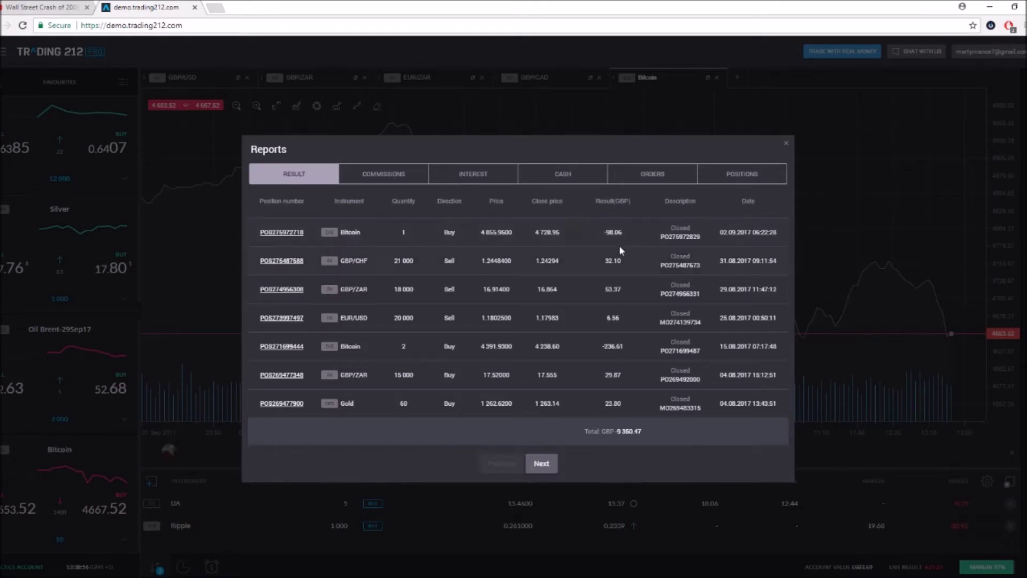
{"action": "left_click", "coordinate": [786, 145]}
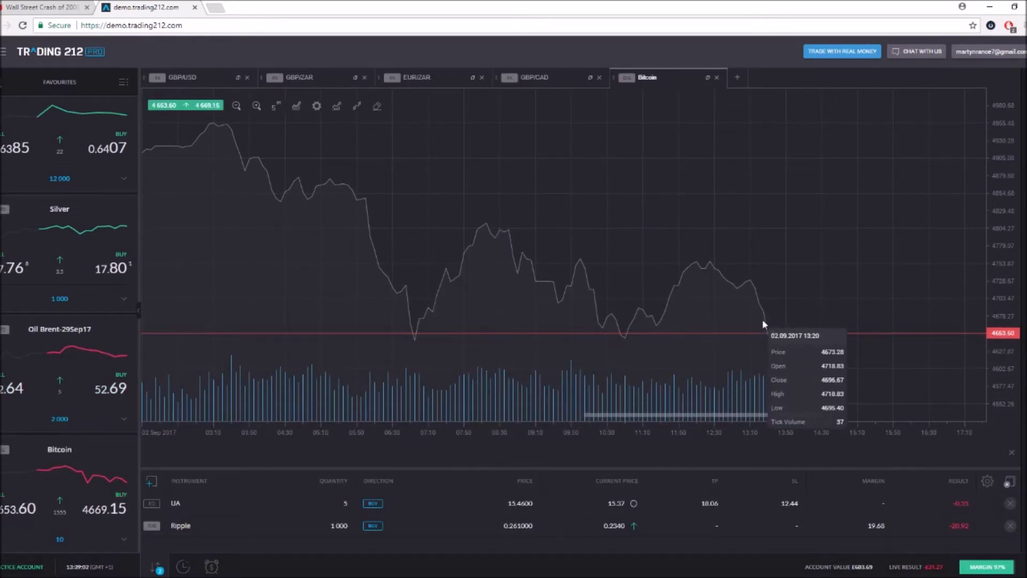
{"action": "left_click", "coordinate": [276, 106]}
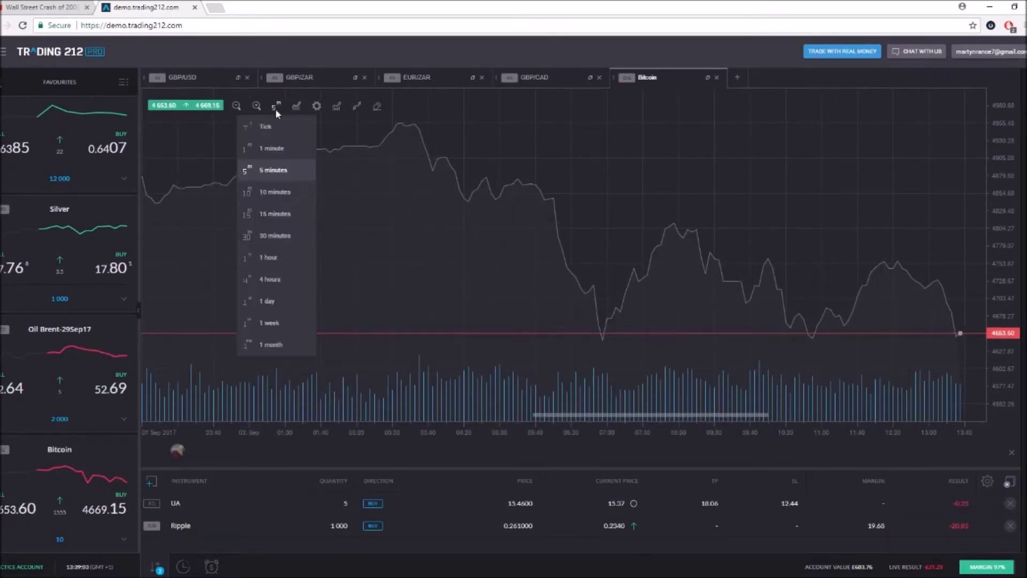
- Switch the Bitcoin chart to 30-minute, then 1-hour candles, panning to recent bars
{"action": "left_click", "coordinate": [284, 238]}
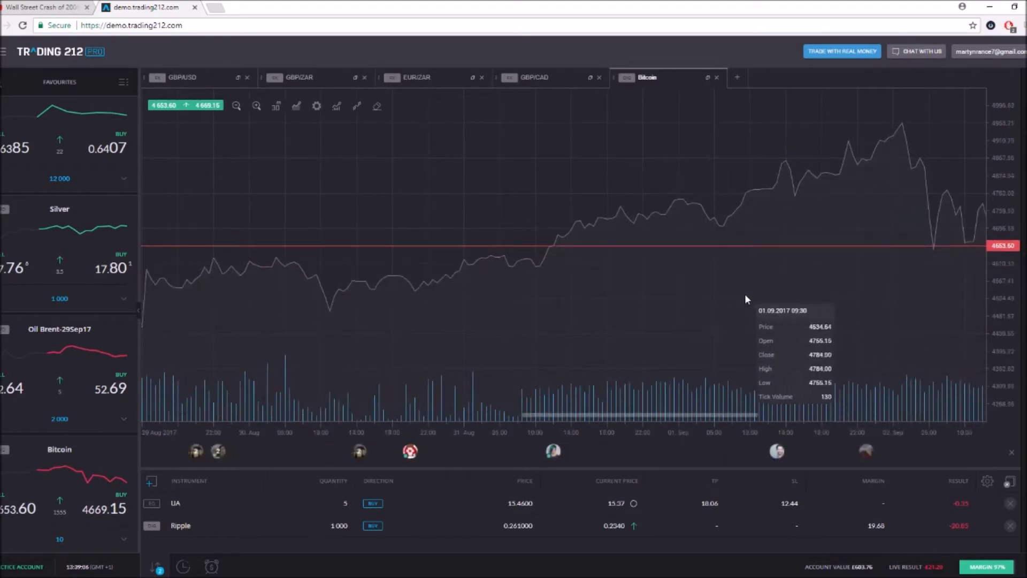
{"action": "mouse_move", "coordinate": [840, 452]}
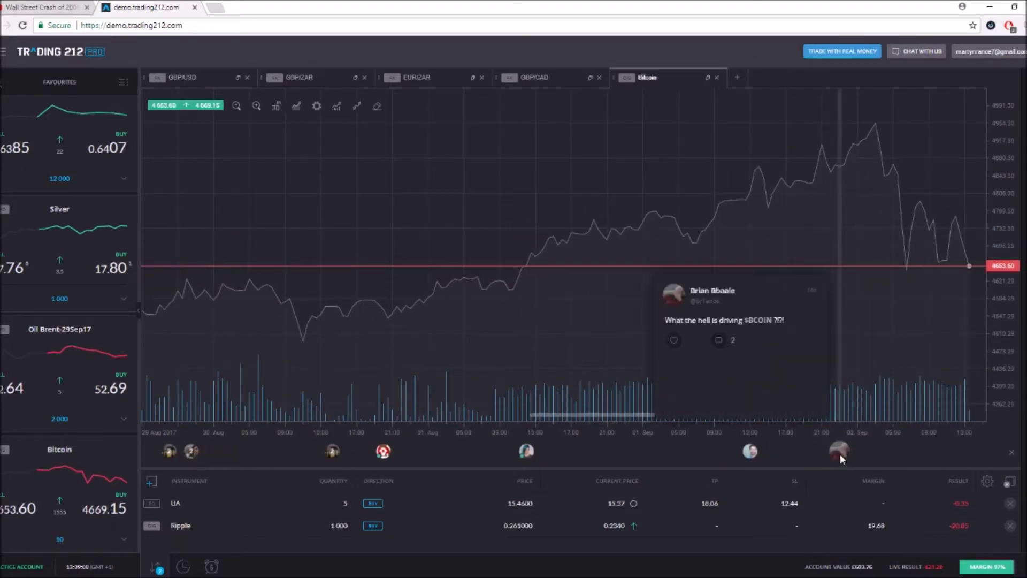
{"action": "left_click_drag", "start_coordinate": [882, 282], "coordinate": [672, 279]}
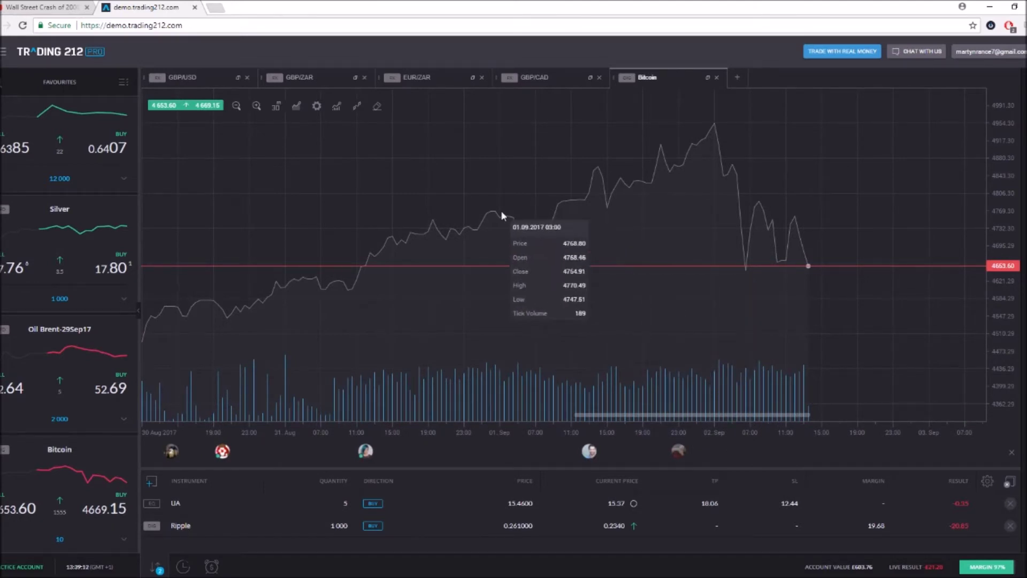
{"action": "left_click", "coordinate": [276, 105]}
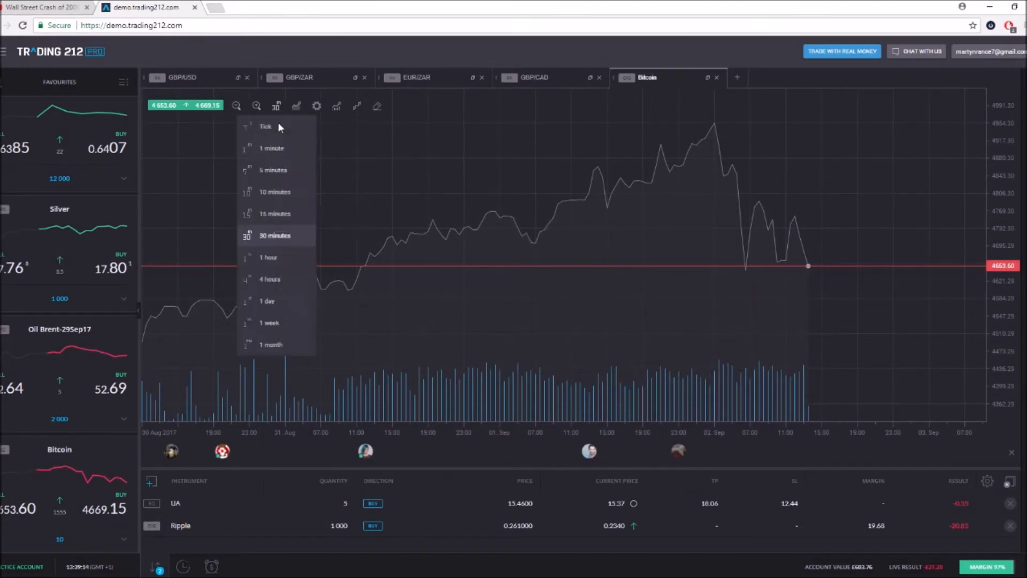
{"action": "left_click", "coordinate": [298, 257]}
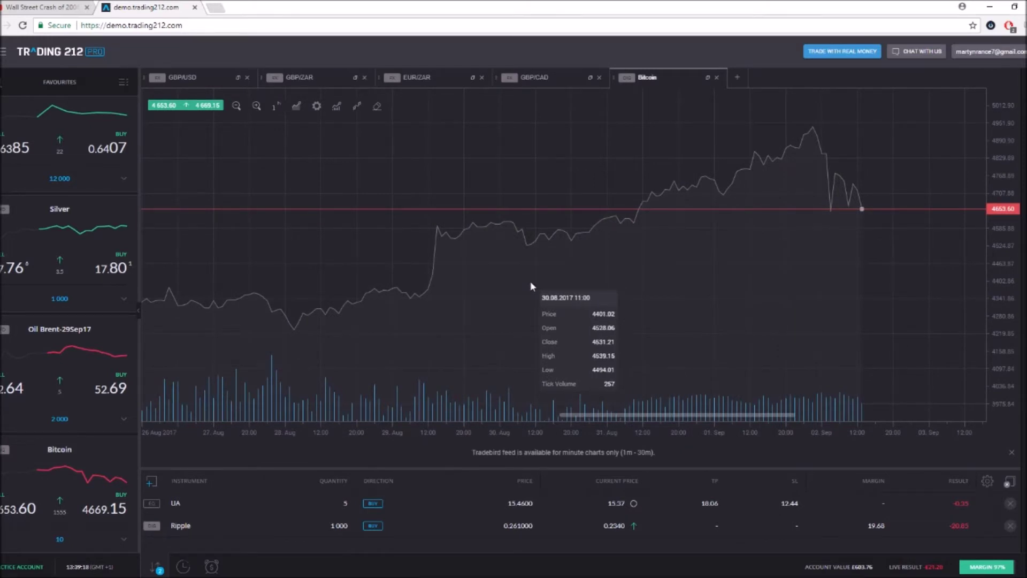
{"action": "left_click_drag", "start_coordinate": [530, 282], "coordinate": [491, 293]}
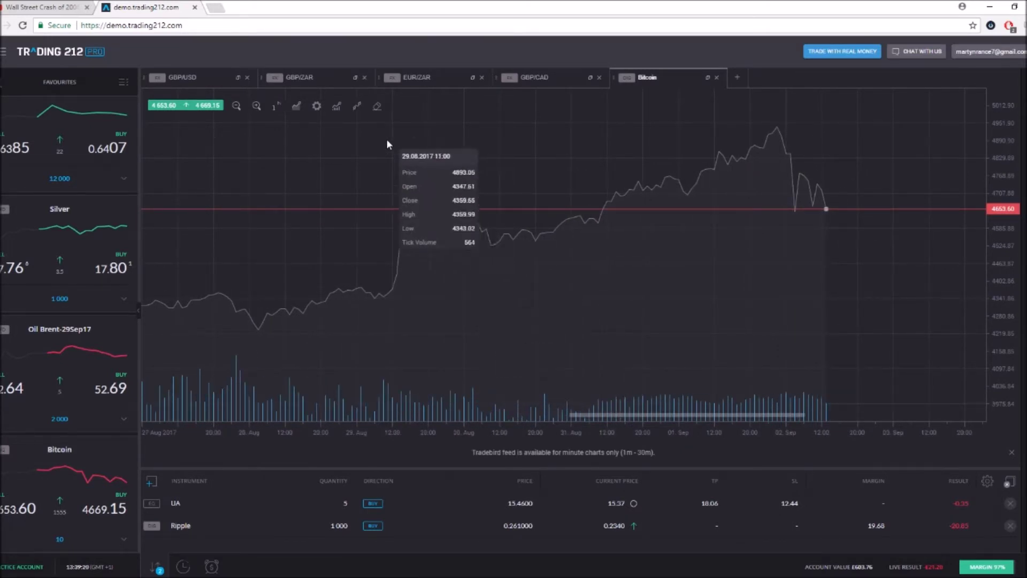
- Apply the PRO template to the Bitcoin chart, pan it, then close the Bitcoin tab
{"action": "left_click", "coordinate": [336, 107]}
{"action": "left_click", "coordinate": [345, 173]}
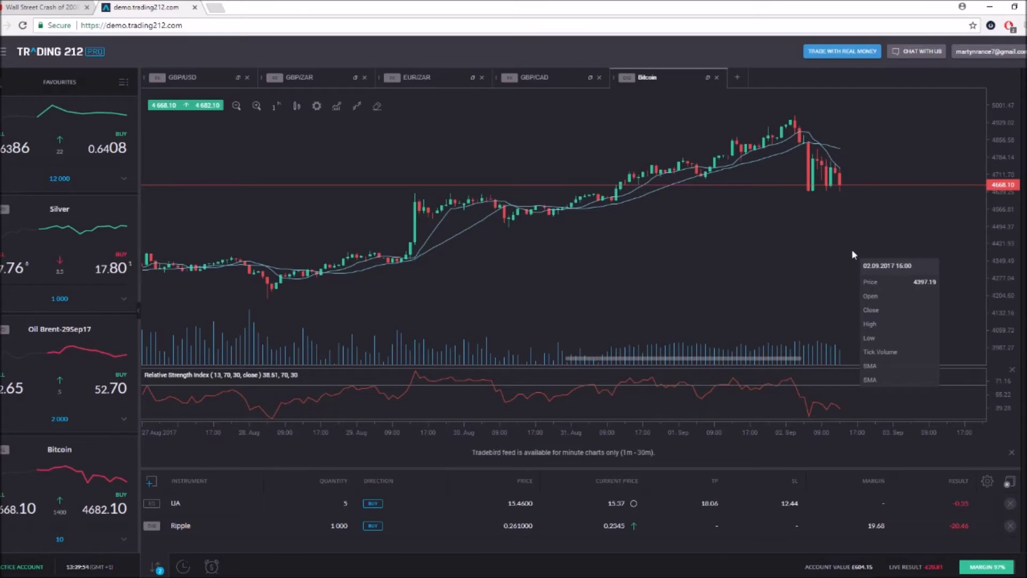
{"action": "left_click_drag", "start_coordinate": [858, 256], "coordinate": [676, 308]}
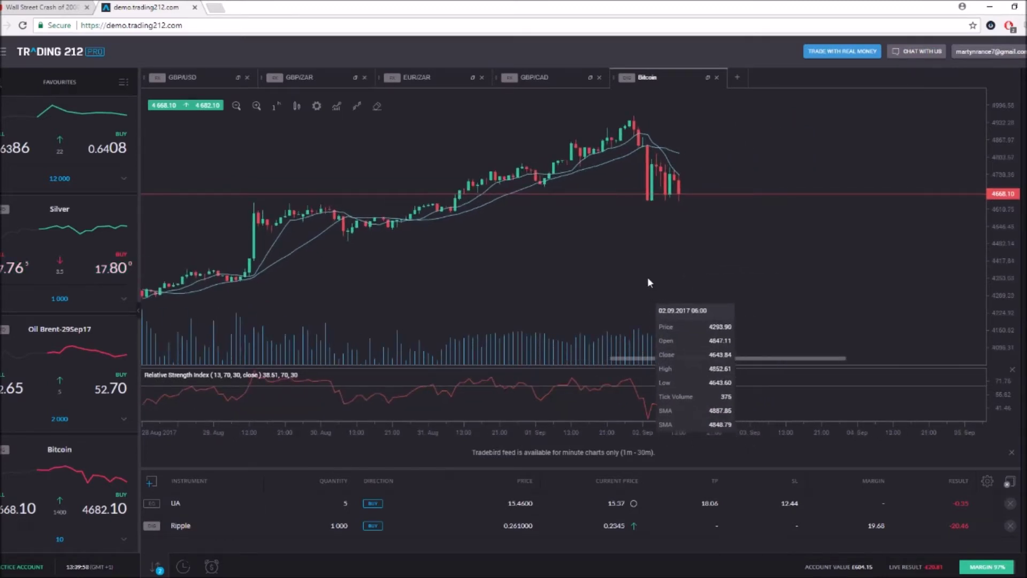
{"action": "left_click_drag", "start_coordinate": [672, 222], "coordinate": [657, 238]}
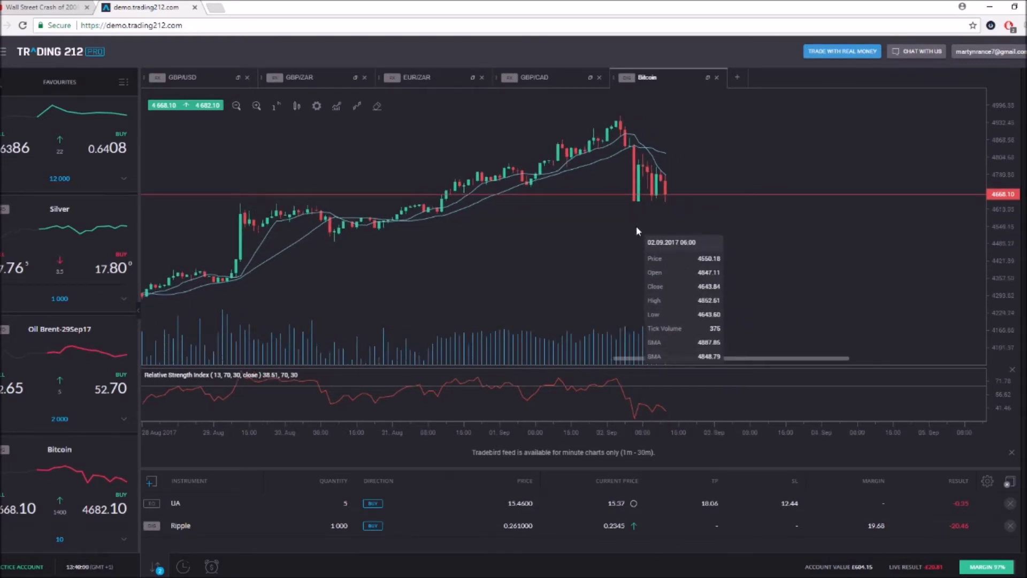
{"action": "left_click", "coordinate": [716, 77]}
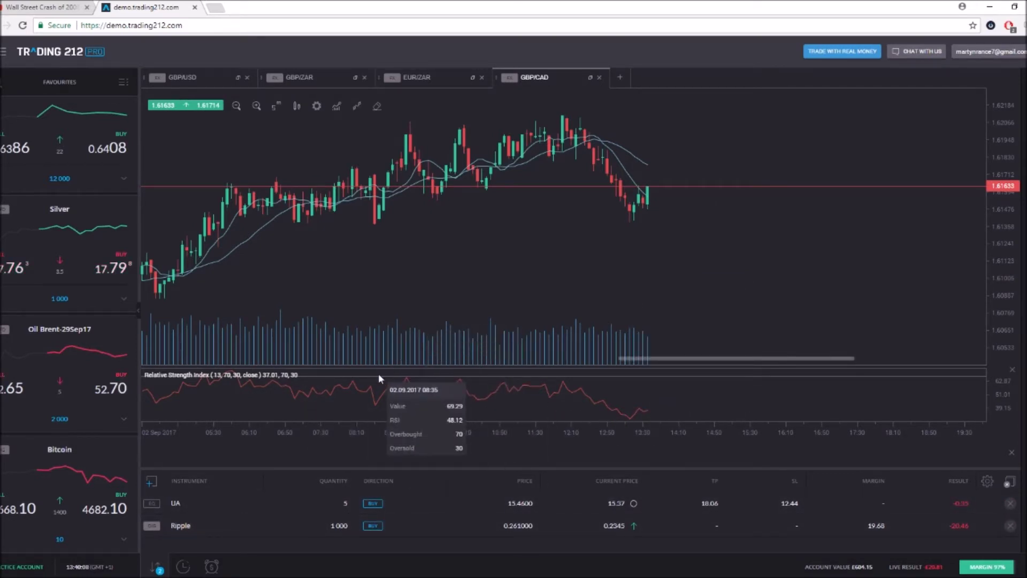
- Bring up the action menu for the open UA position
{"action": "right_click", "coordinate": [237, 503]}
{"action": "left_click", "coordinate": [368, 454]}
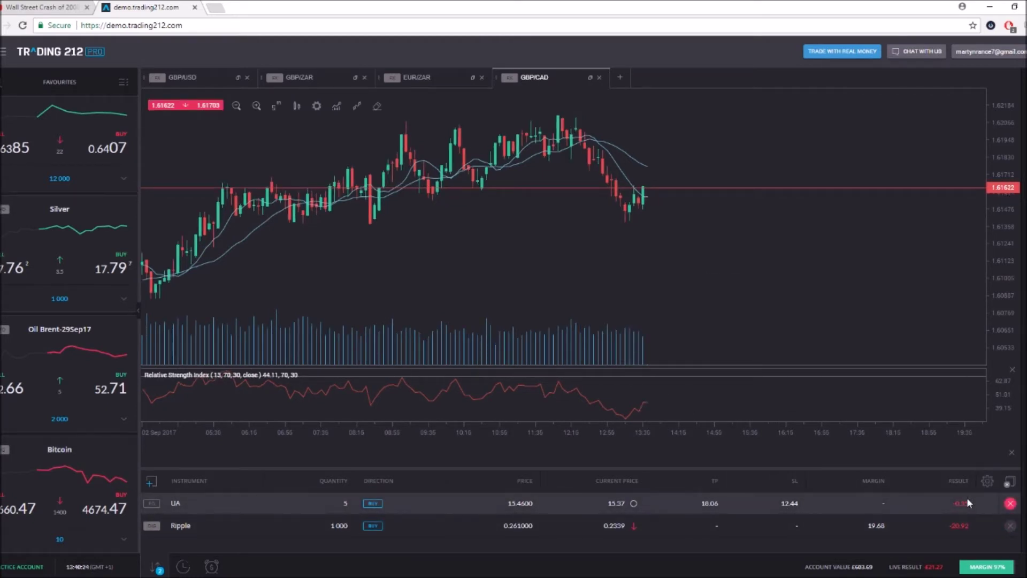
{"action": "right_click", "coordinate": [333, 500]}
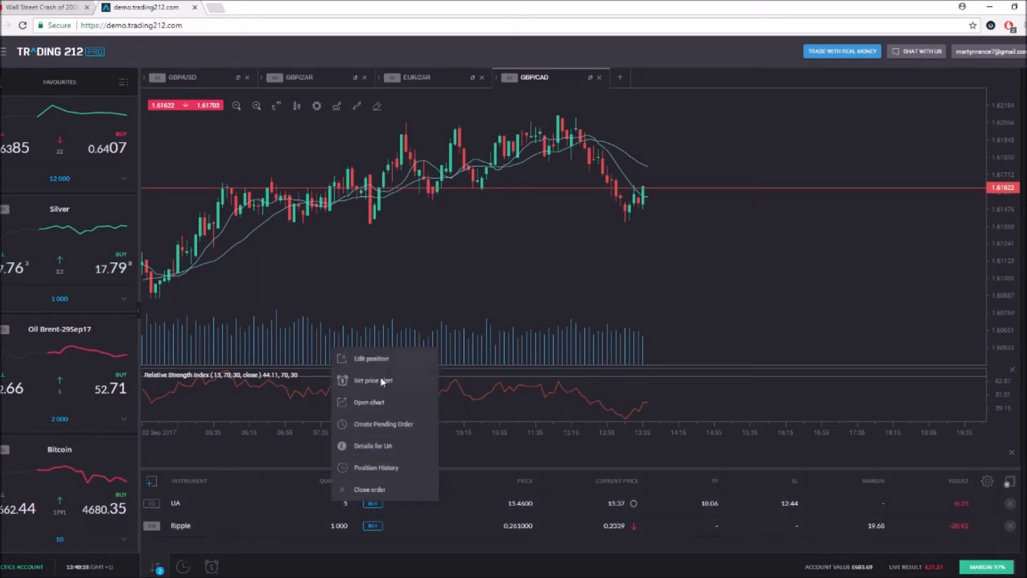
- Open a UA chart in its own tab, then return to the GBP/CAD chart
{"action": "left_click", "coordinate": [369, 402]}
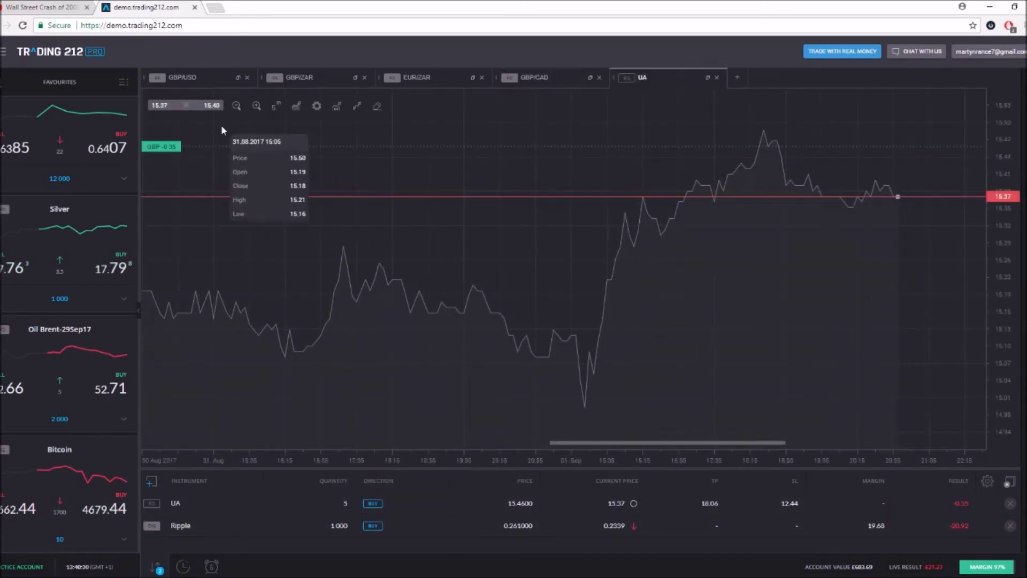
{"action": "mouse_move", "coordinate": [186, 107]}
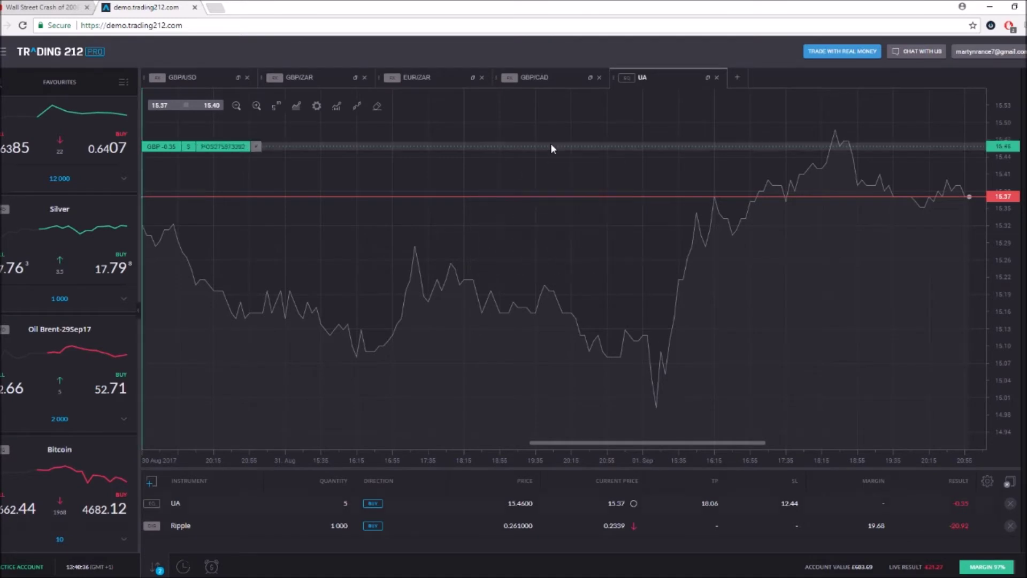
{"action": "left_click", "coordinate": [548, 78]}
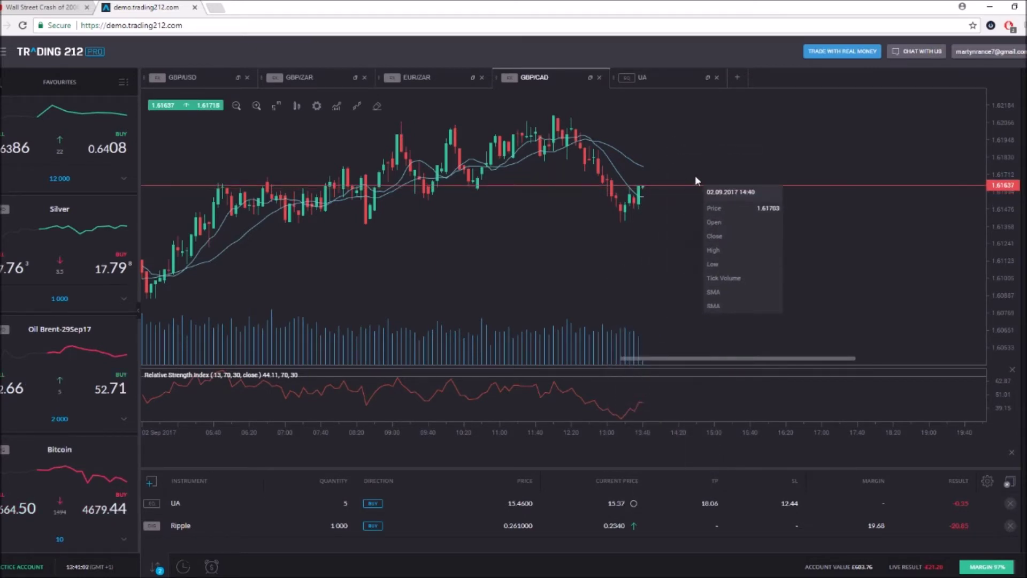
- Buy 15 000 GBP/CAD at market
{"action": "left_click", "coordinate": [103, 97]}
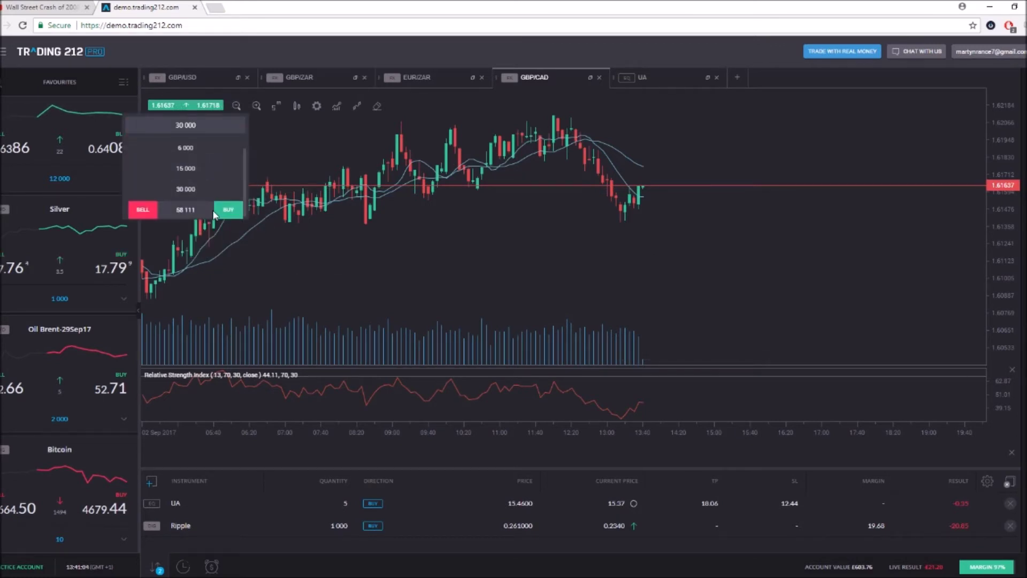
{"action": "left_click", "coordinate": [223, 168]}
{"action": "left_click", "coordinate": [228, 210]}
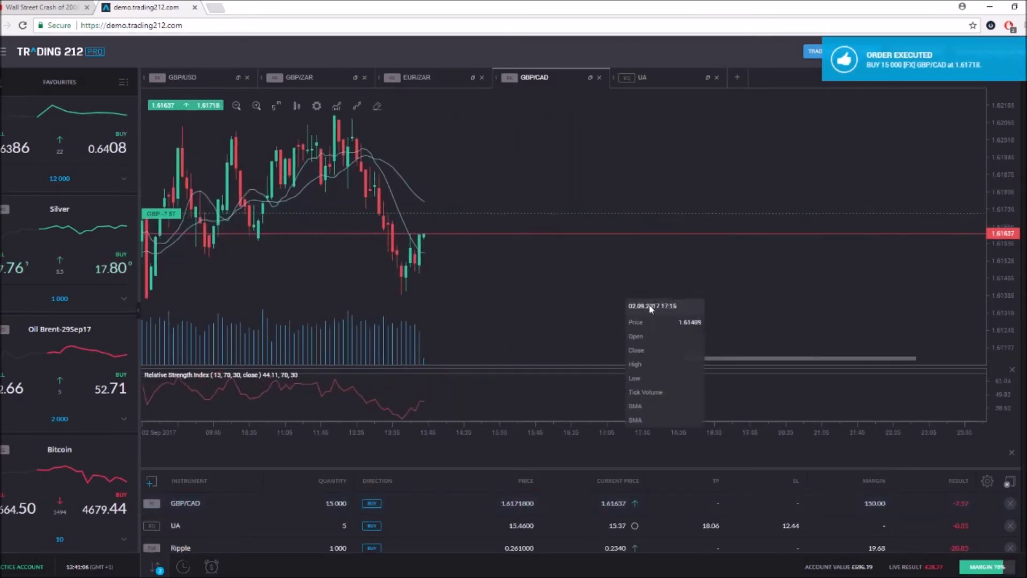
- Give the GBP/CAD position a 1.62061 take-profit and a 1.61331 stop-loss
{"action": "right_click", "coordinate": [319, 503]}
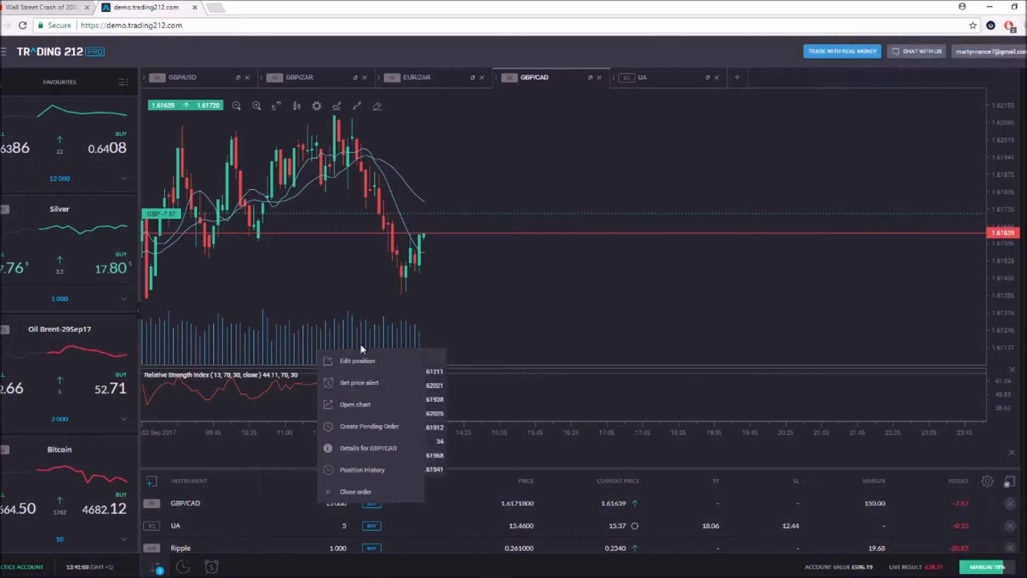
{"action": "left_click", "coordinate": [358, 360]}
{"action": "left_click", "coordinate": [451, 238]}
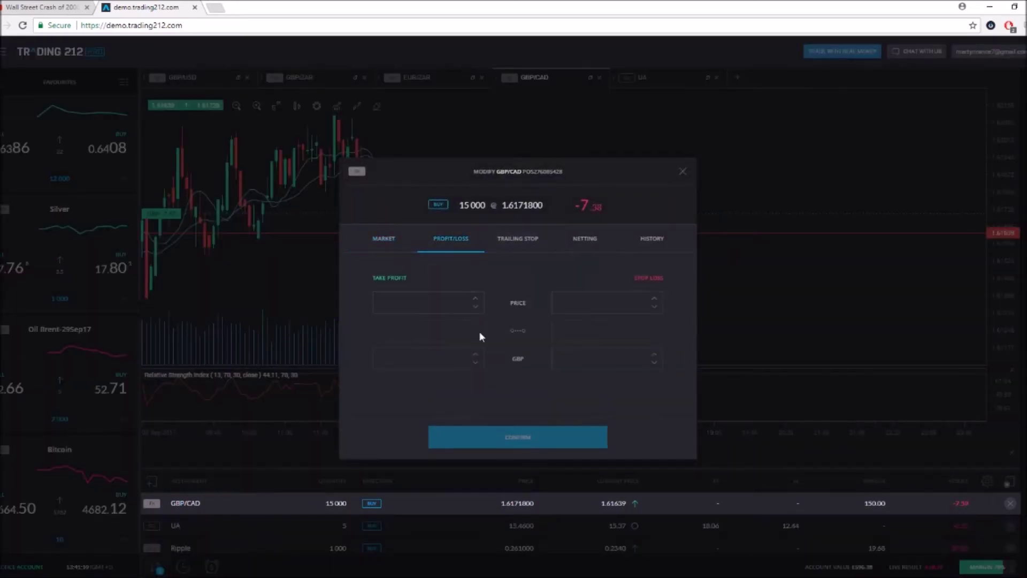
{"action": "left_click", "coordinate": [476, 306]}
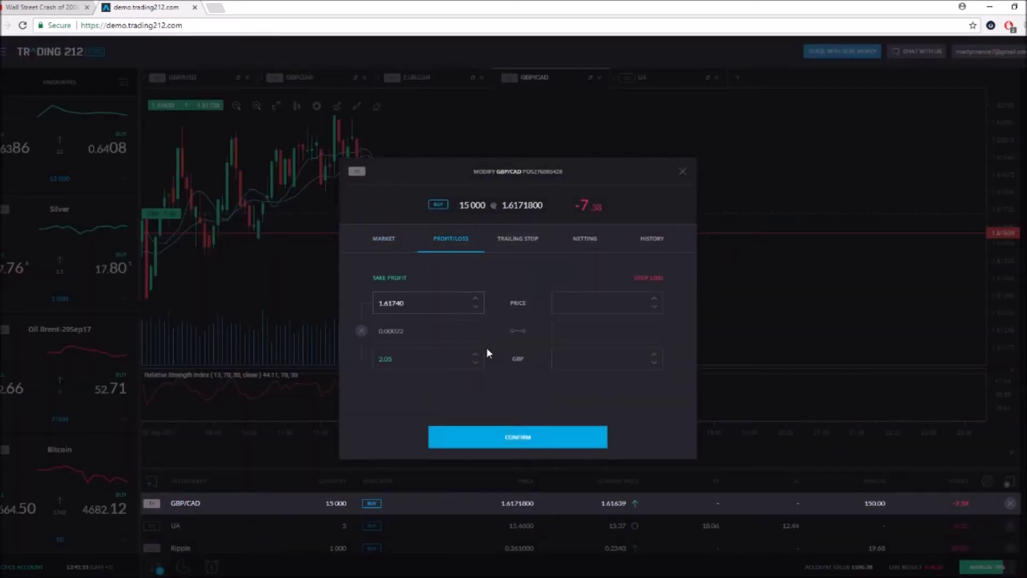
{"action": "left_click", "coordinate": [653, 298]}
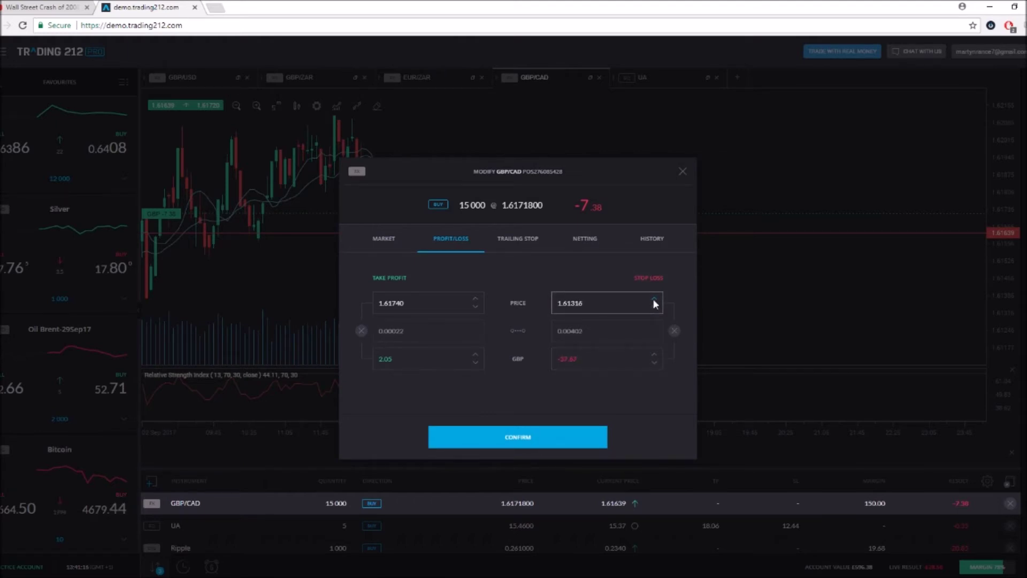
{"action": "left_click", "coordinate": [654, 298]}
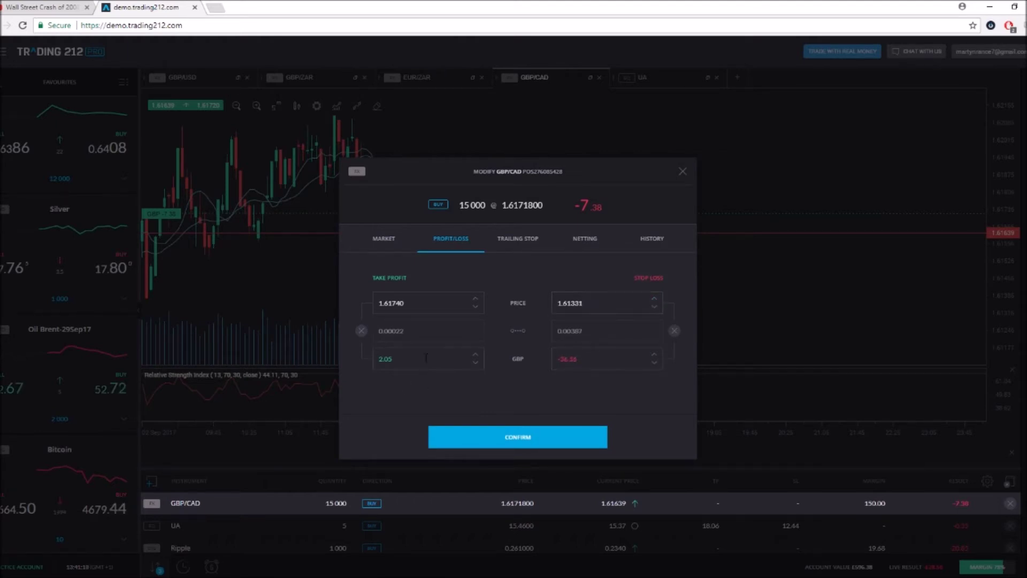
{"action": "left_click", "coordinate": [496, 438]}
{"action": "scroll", "coordinate": [482, 316], "scroll_direction": "up", "scroll_amount": 5}
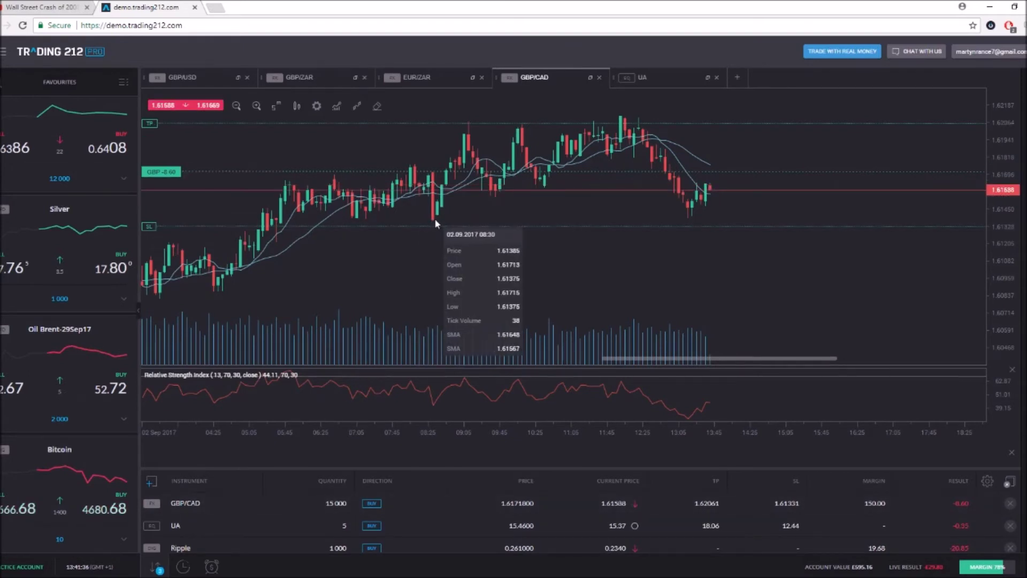
{"action": "mouse_move", "coordinate": [425, 225]}
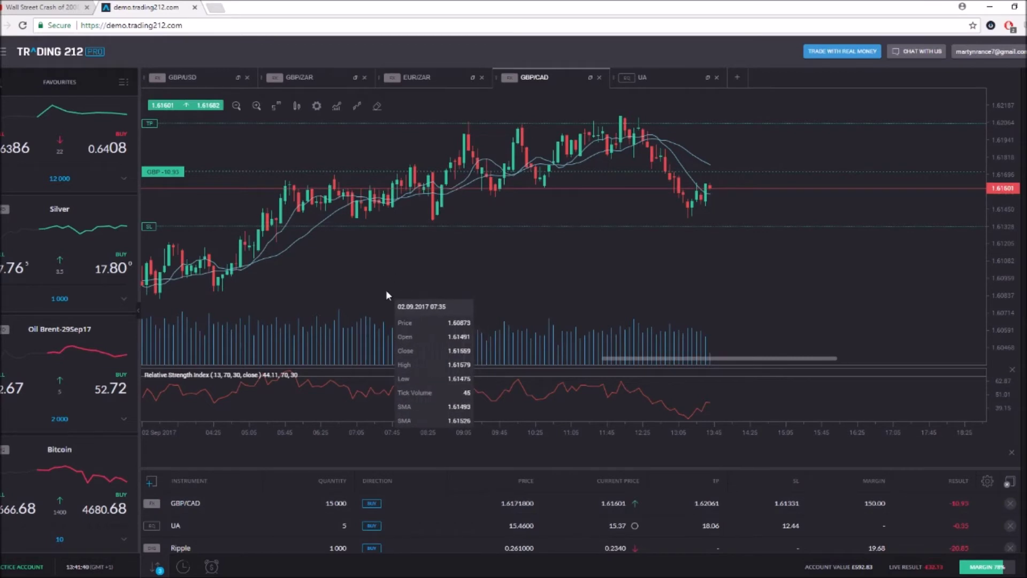
{"action": "left_click_drag", "start_coordinate": [453, 319], "coordinate": [224, 326]}
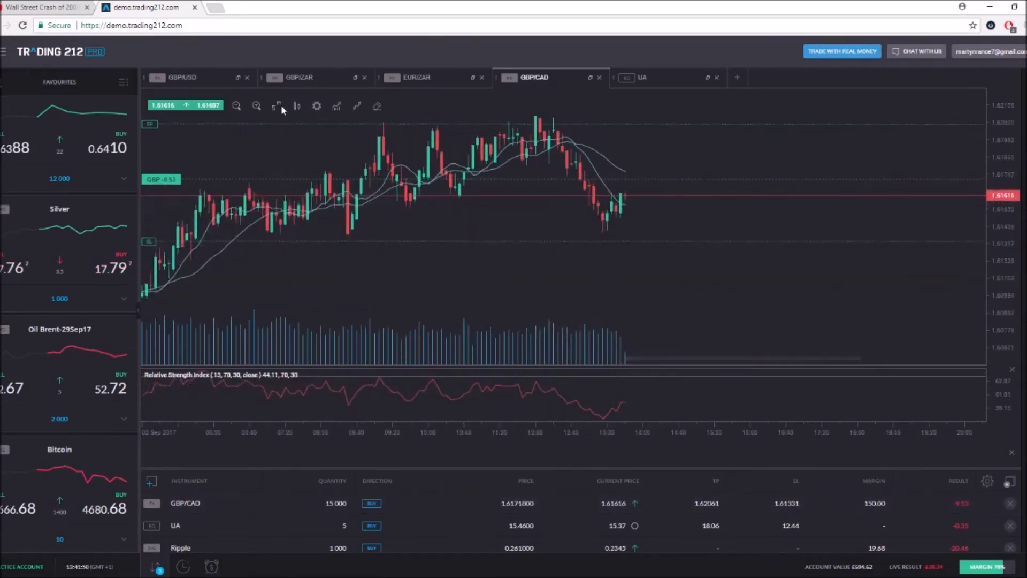
{"action": "left_click", "coordinate": [276, 106]}
{"action": "left_click", "coordinate": [266, 238]}
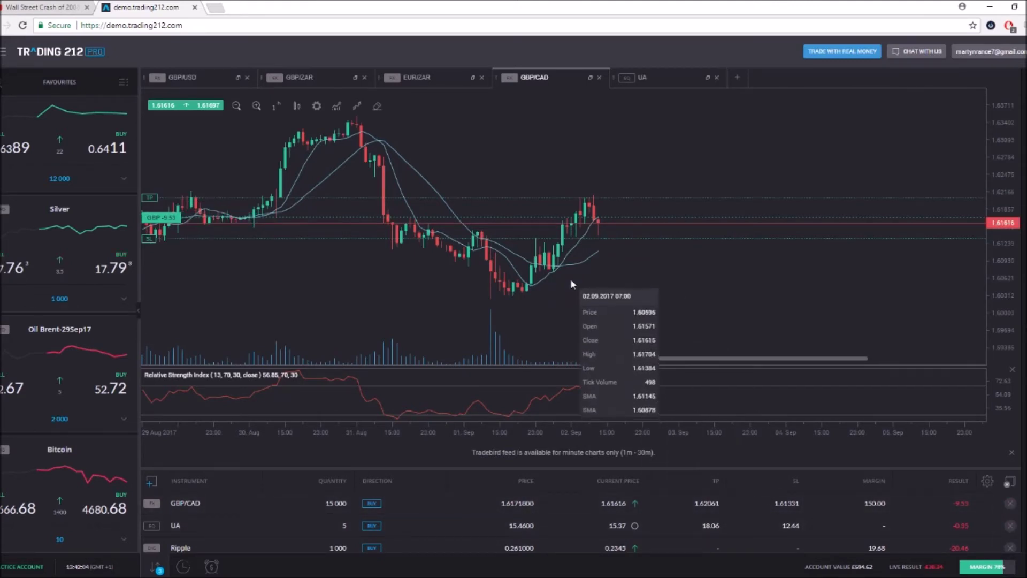
{"action": "left_click", "coordinate": [275, 107]}
{"action": "left_click", "coordinate": [271, 151]}
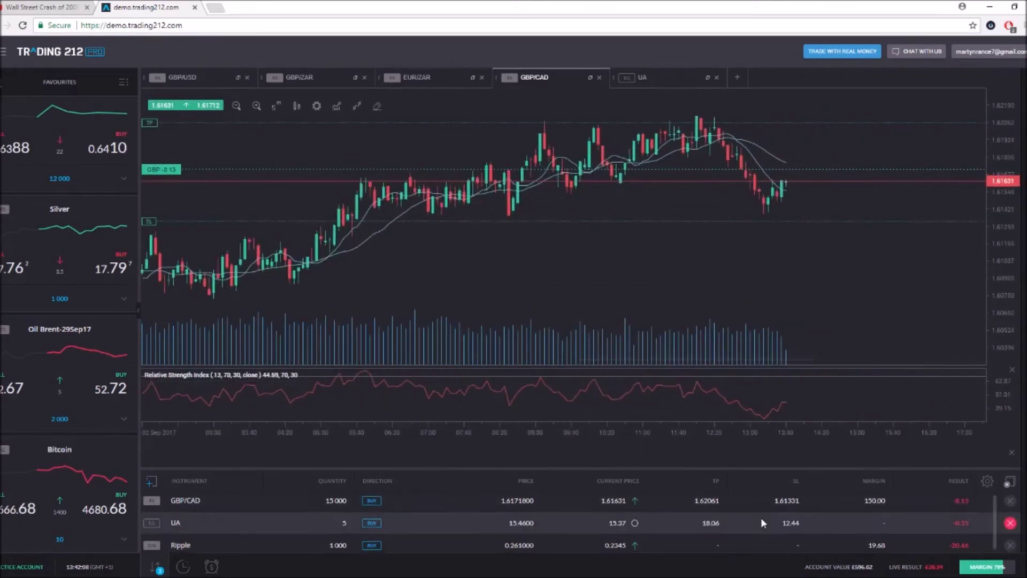
{"action": "scroll", "coordinate": [535, 527], "scroll_direction": "down", "scroll_amount": 1}
{"action": "left_click", "coordinate": [315, 497]}
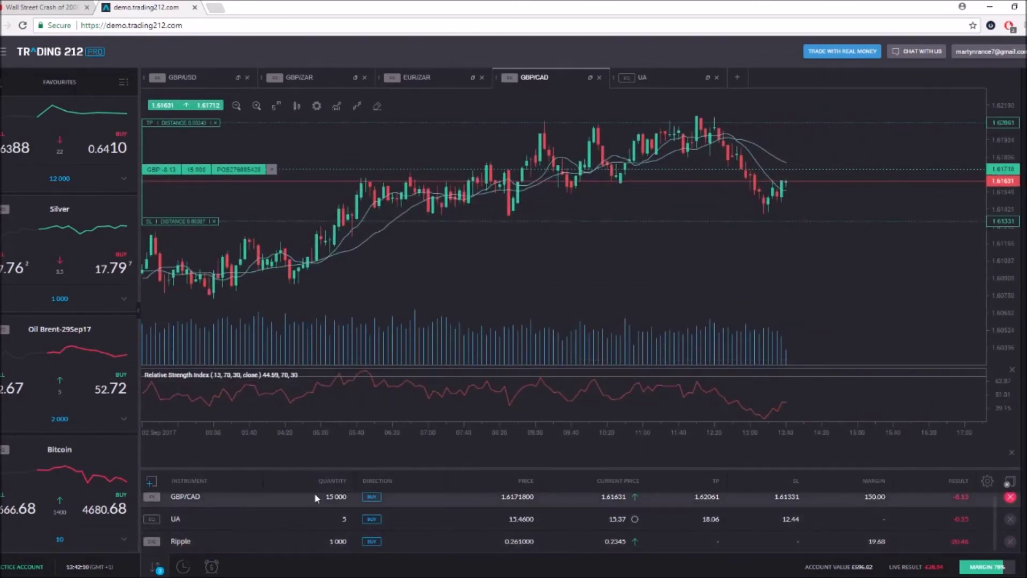
- Open the Ripple chart in its own tab and set it to the 1-day timeframe
{"action": "right_click", "coordinate": [310, 540]}
{"action": "left_click", "coordinate": [333, 440]}
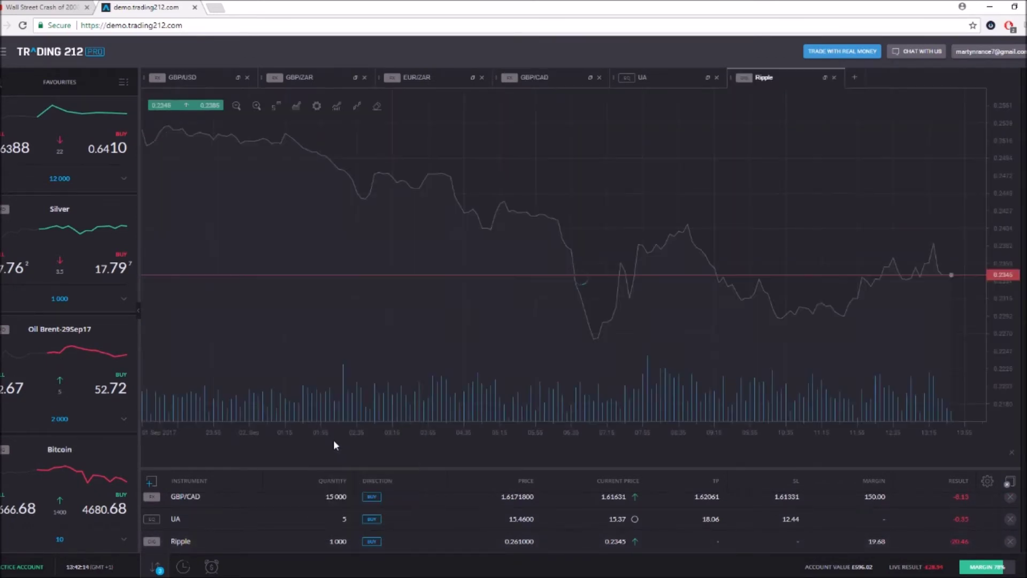
{"action": "left_click", "coordinate": [273, 104]}
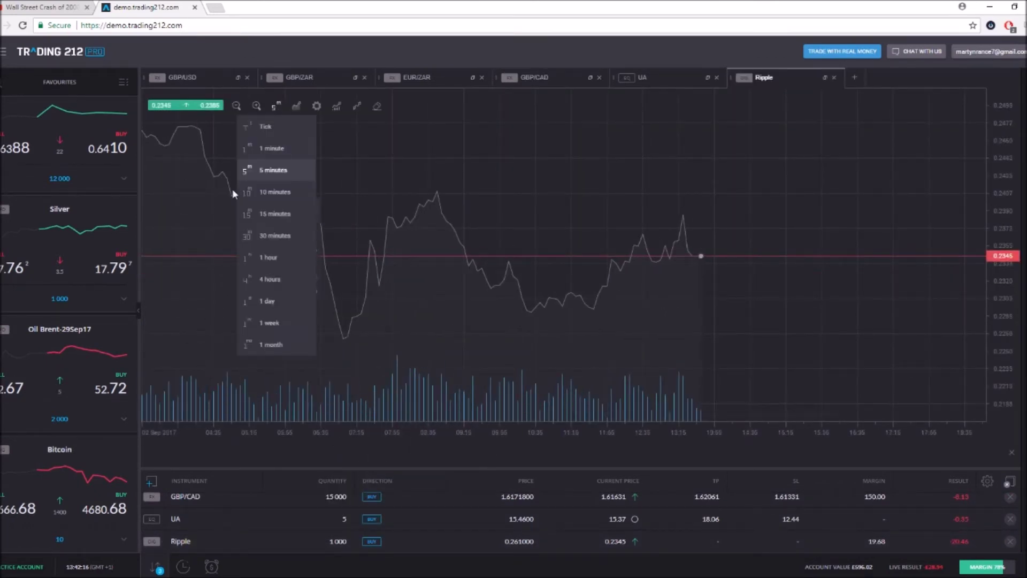
{"action": "left_click", "coordinate": [271, 298]}
{"action": "scroll", "coordinate": [599, 148], "scroll_direction": "down", "scroll_amount": 5}
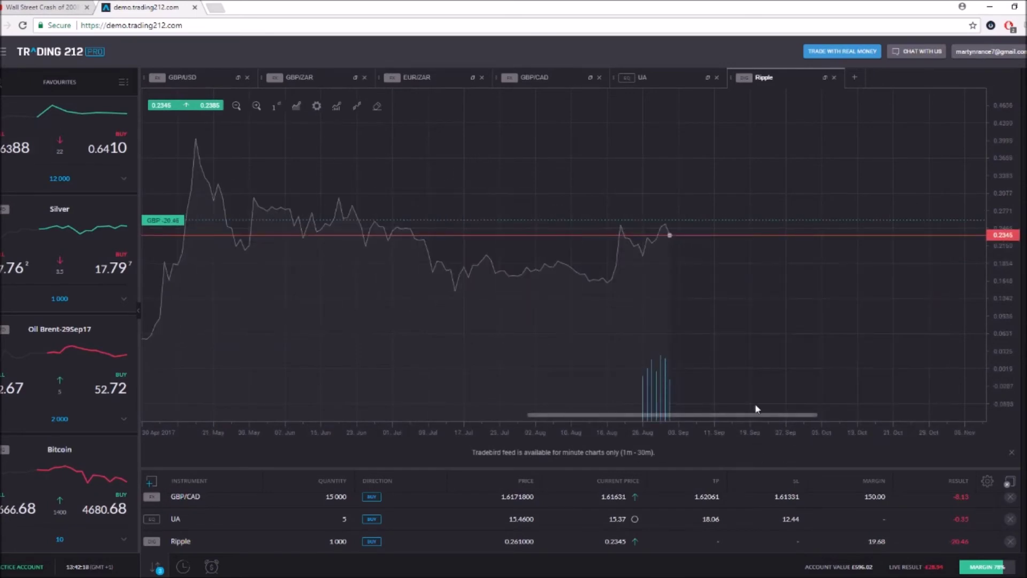
{"action": "scroll", "coordinate": [823, 350], "scroll_direction": "up", "scroll_amount": 1}
{"action": "scroll", "coordinate": [931, 351], "scroll_direction": "up", "scroll_amount": 2}
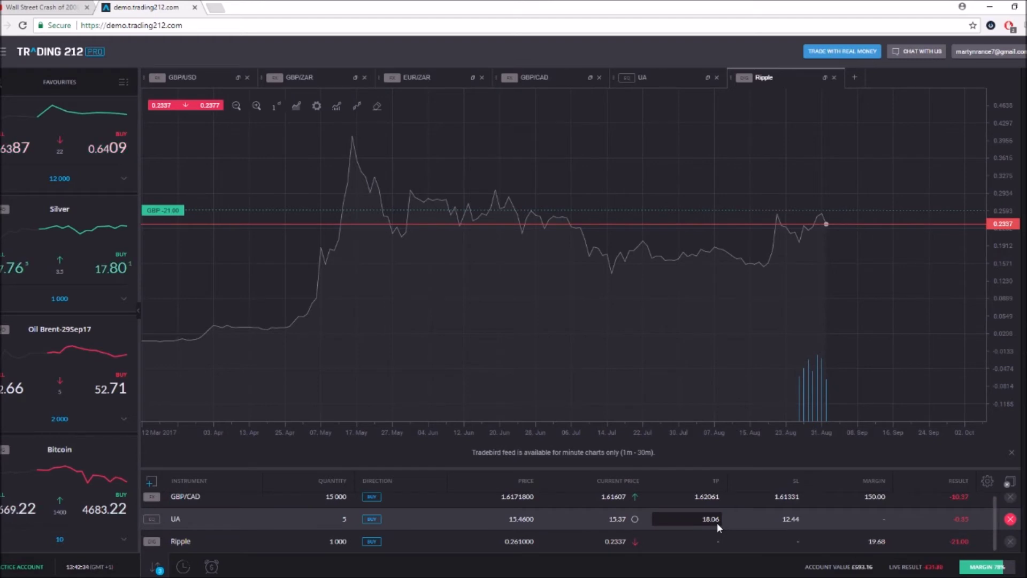
- Apply the PRO template to the Ripple chart and pan toward recent candles
{"action": "left_click", "coordinate": [336, 106]}
{"action": "left_click", "coordinate": [351, 166]}
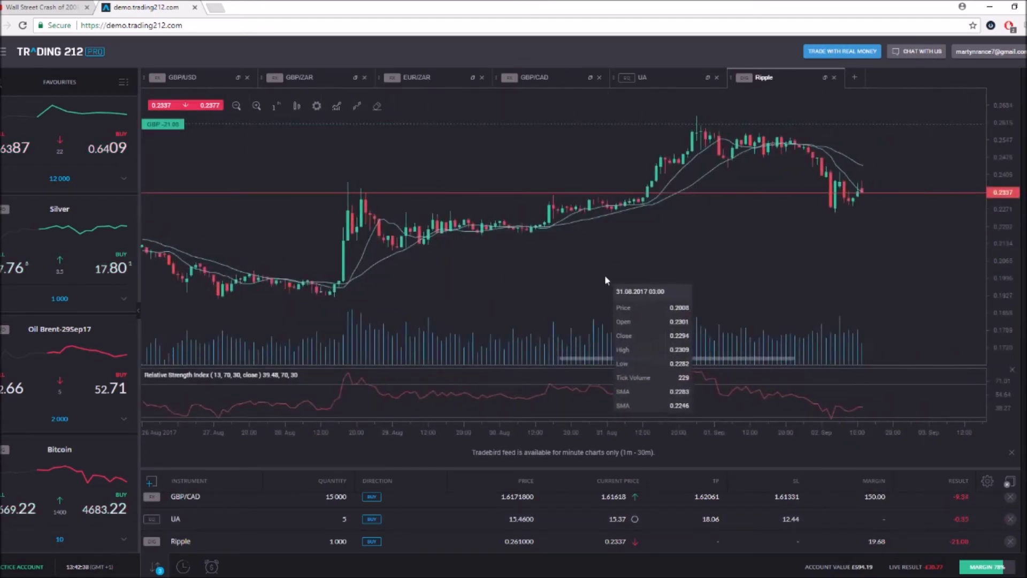
{"action": "left_click_drag", "start_coordinate": [591, 269], "coordinate": [554, 274]}
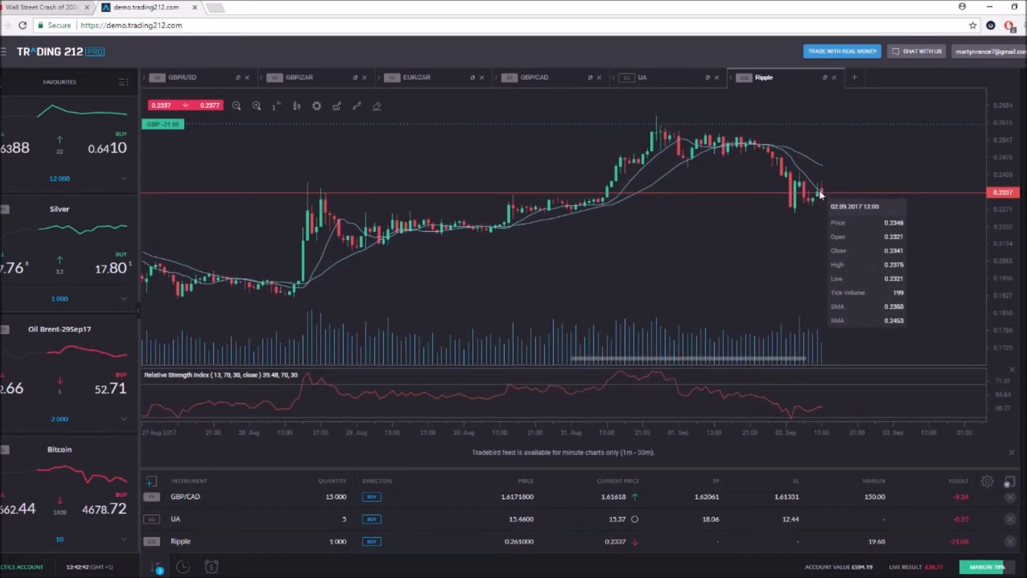
{"action": "left_click_drag", "start_coordinate": [823, 188], "coordinate": [805, 205]}
{"action": "scroll", "coordinate": [781, 208], "scroll_direction": "up", "scroll_amount": 3}
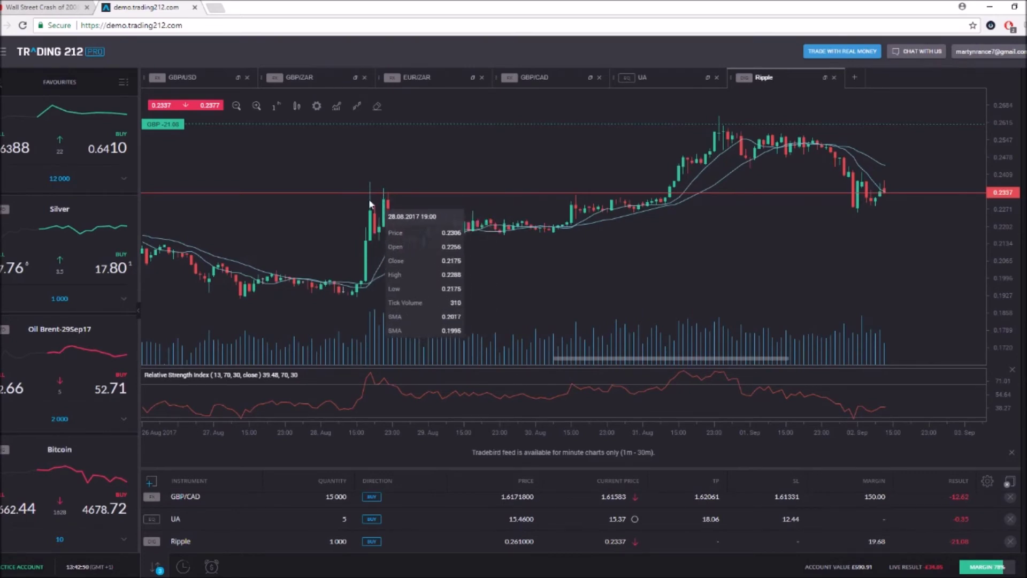
{"action": "scroll", "coordinate": [490, 215], "scroll_direction": "up", "scroll_amount": 15}
{"action": "scroll", "coordinate": [552, 231], "scroll_direction": "up", "scroll_amount": 10}
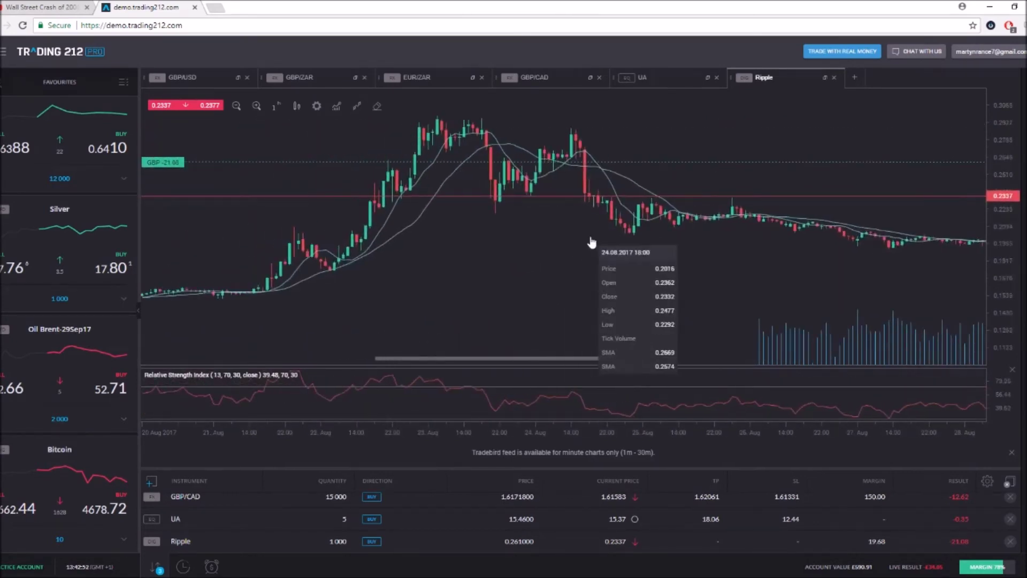
{"action": "scroll", "coordinate": [515, 240], "scroll_direction": "down", "scroll_amount": 20}
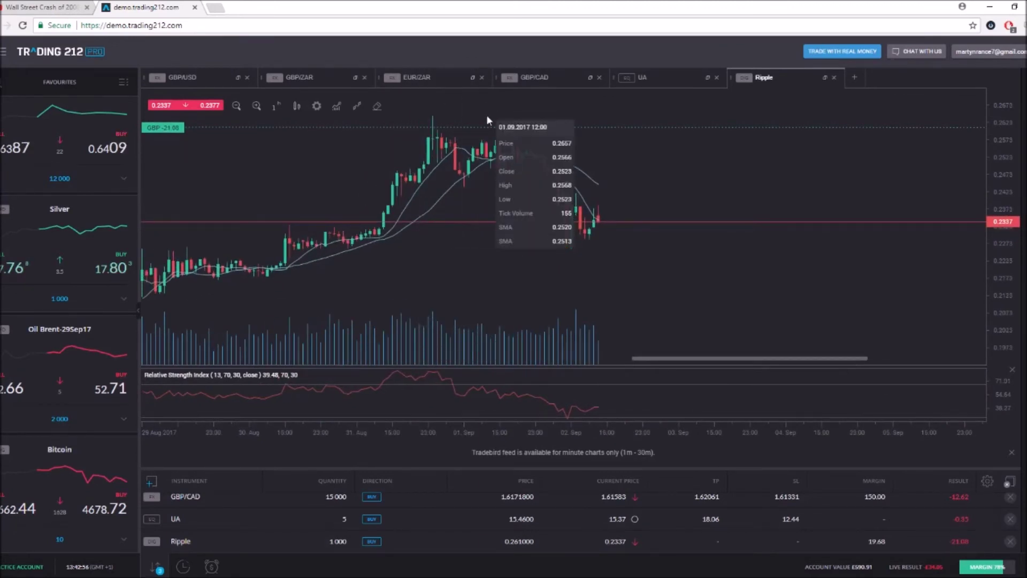
{"action": "scroll", "coordinate": [428, 142], "scroll_direction": "down", "scroll_amount": 1}
{"action": "scroll", "coordinate": [435, 145], "scroll_direction": "down", "scroll_amount": 1}
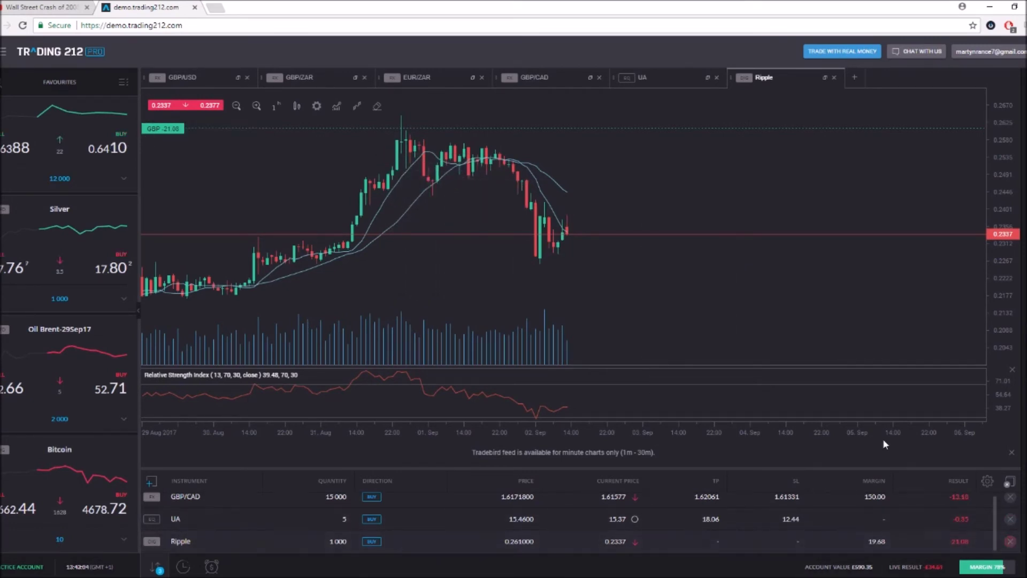
{"action": "mouse_move", "coordinate": [798, 360]}
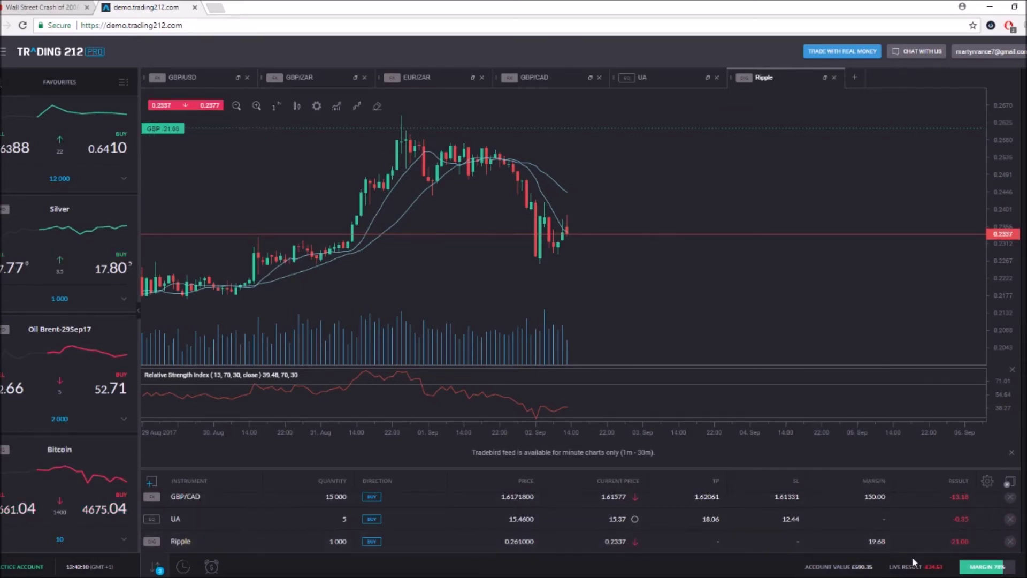
{"action": "mouse_move", "coordinate": [234, 292]}
{"action": "left_click_drag", "start_coordinate": [235, 290], "coordinate": [217, 289]}
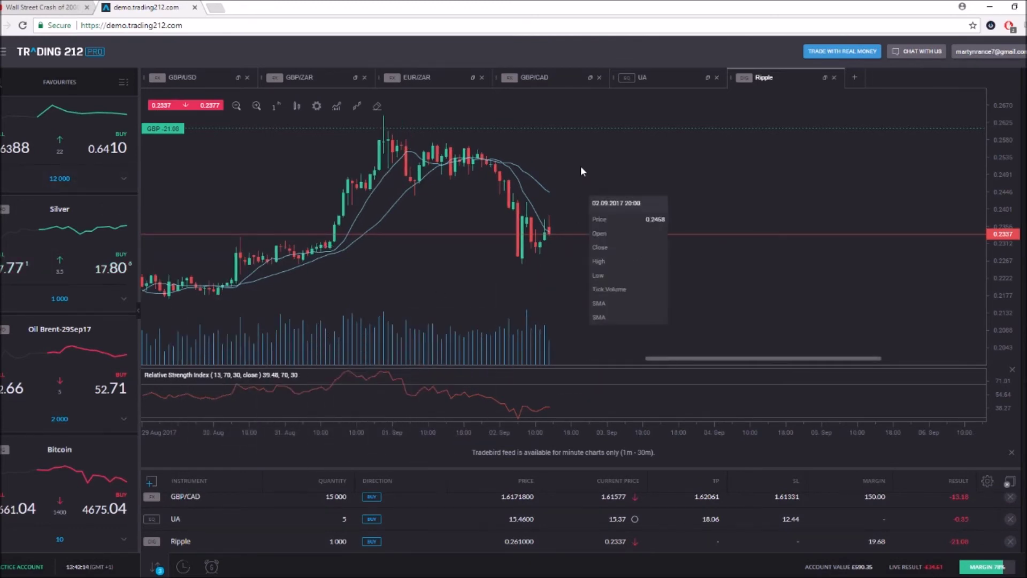
- Close the GBP/USD, GBP/ZAR, EUR/ZAR, GBP/CAD and UA chart tabs, leaving Ripple
{"action": "left_click", "coordinate": [248, 78]}
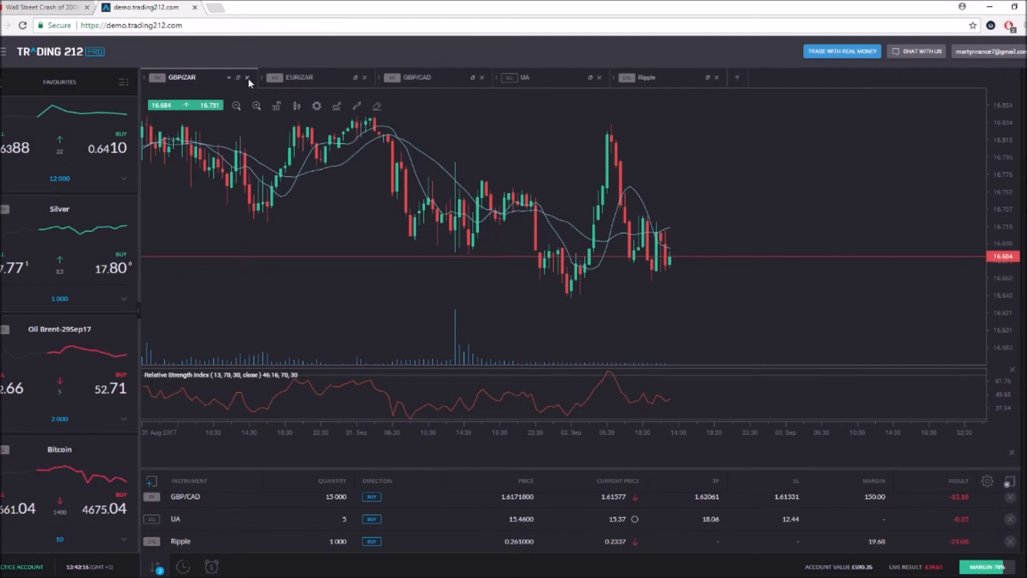
{"action": "left_click", "coordinate": [248, 78]}
{"action": "left_click", "coordinate": [248, 78]}
{"action": "left_click", "coordinate": [248, 78]}
{"action": "left_click", "coordinate": [249, 78]}
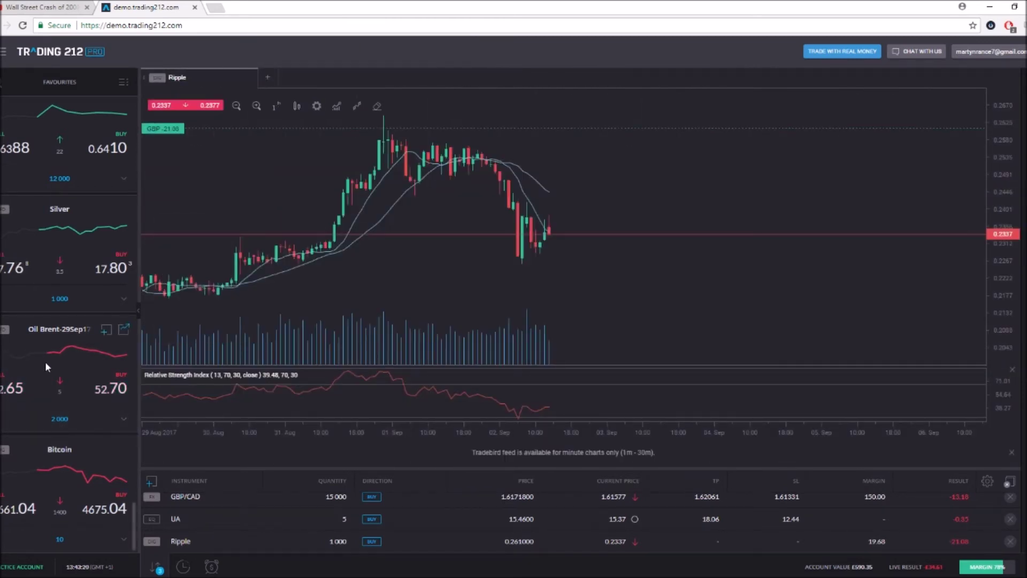
- Open an Oil-20Sep17 chart from the Favourites list
{"action": "scroll", "coordinate": [45, 361], "scroll_direction": "up", "scroll_amount": 8}
{"action": "scroll", "coordinate": [45, 359], "scroll_direction": "up", "scroll_amount": 10}
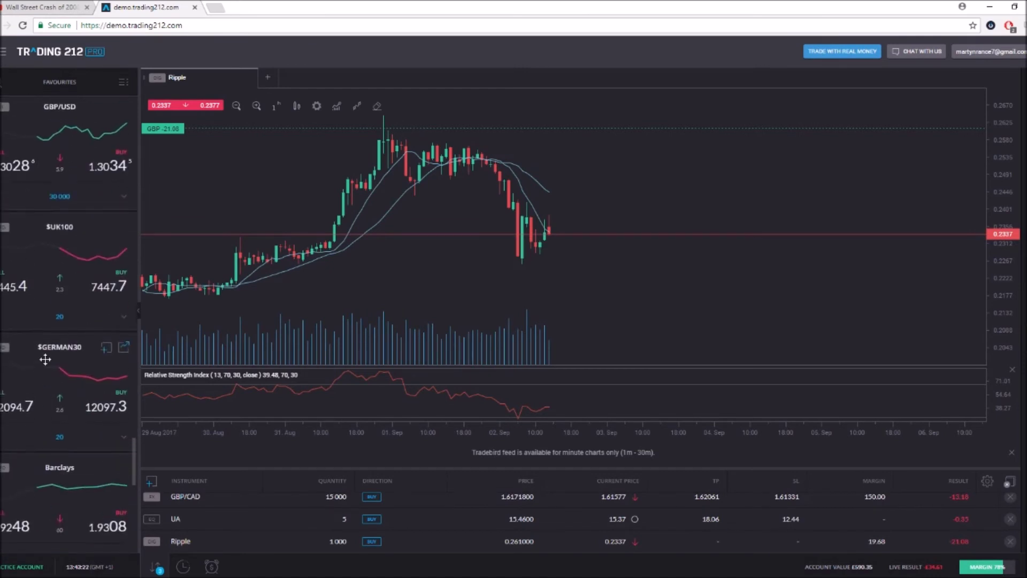
{"action": "right_click", "coordinate": [34, 460]}
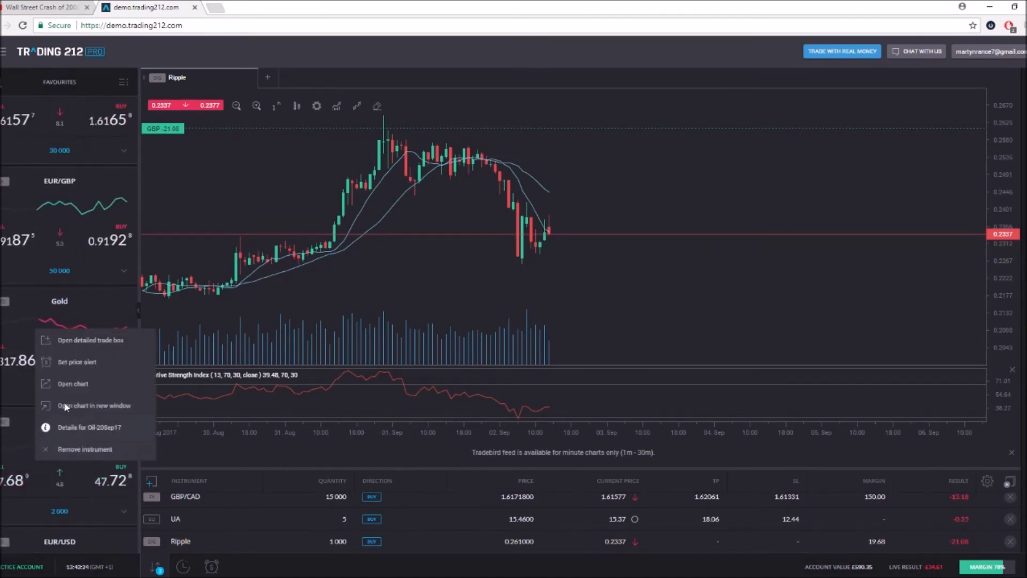
{"action": "left_click", "coordinate": [73, 383]}
{"action": "left_click_drag", "start_coordinate": [462, 307], "coordinate": [341, 207]}
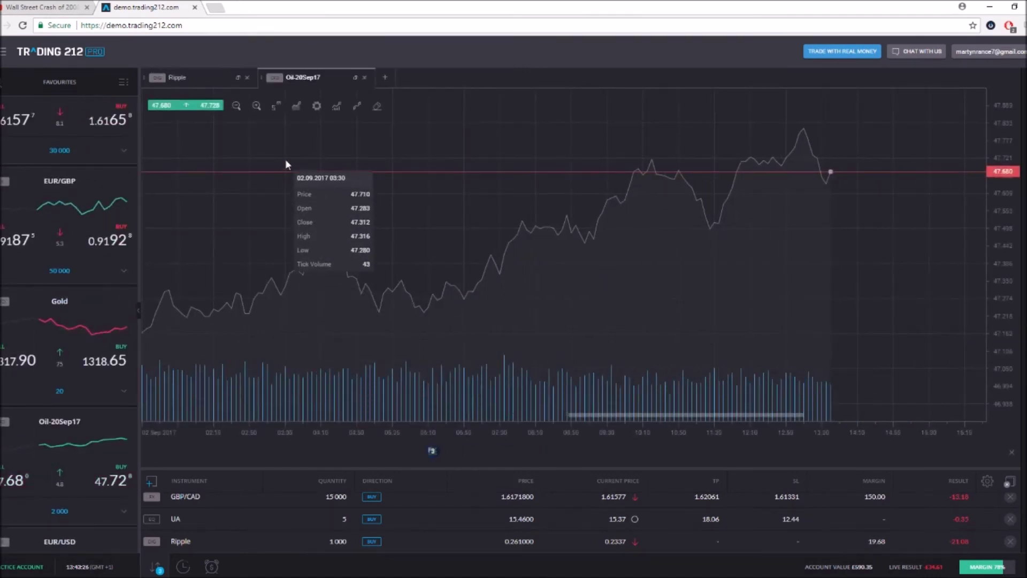
- Switch the Oil-20Sep17 chart to 4-hour data and pan toward later dates
{"action": "left_click", "coordinate": [278, 110]}
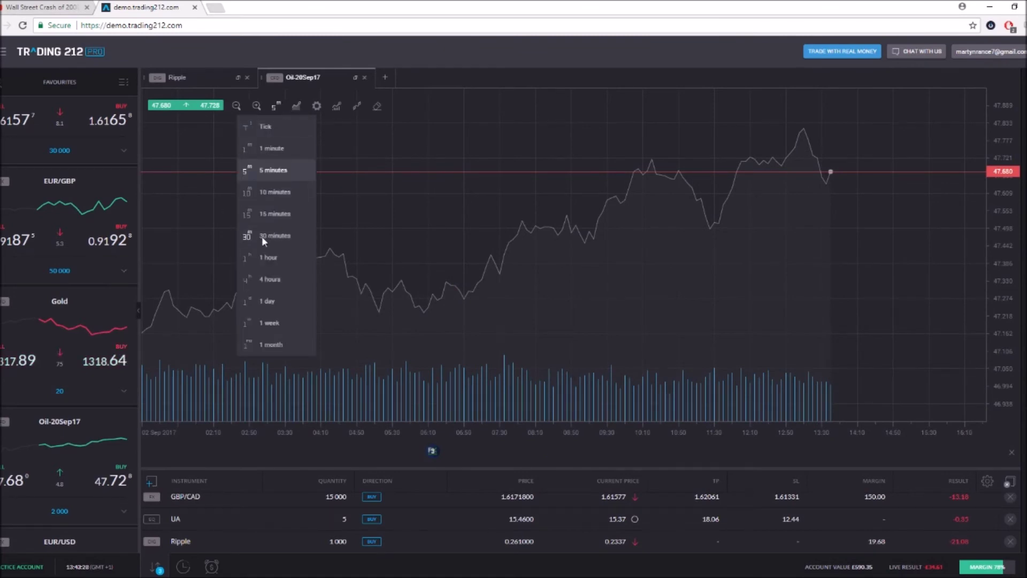
{"action": "left_click", "coordinate": [262, 236]}
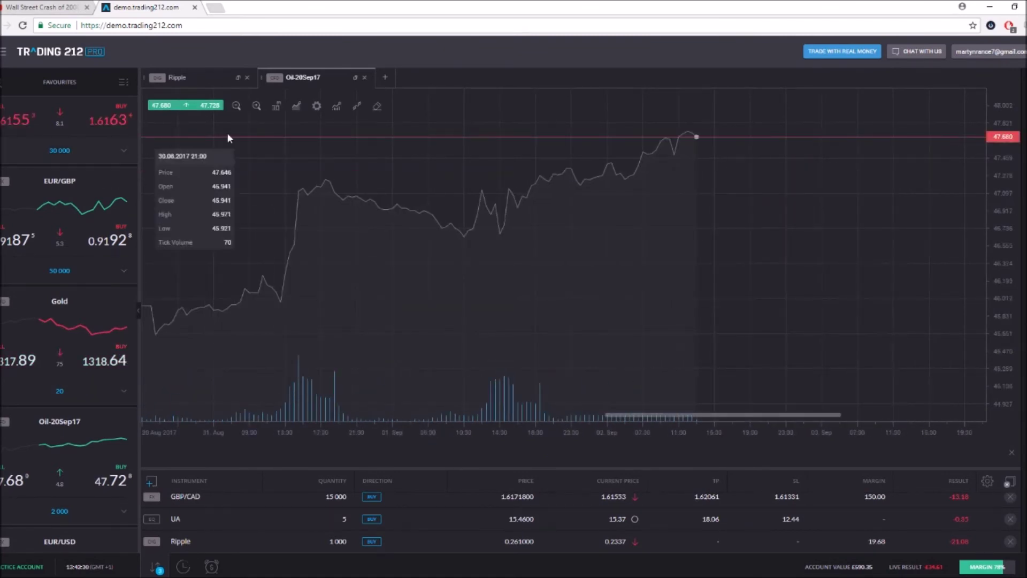
{"action": "left_click", "coordinate": [277, 106]}
{"action": "left_click", "coordinate": [290, 270]}
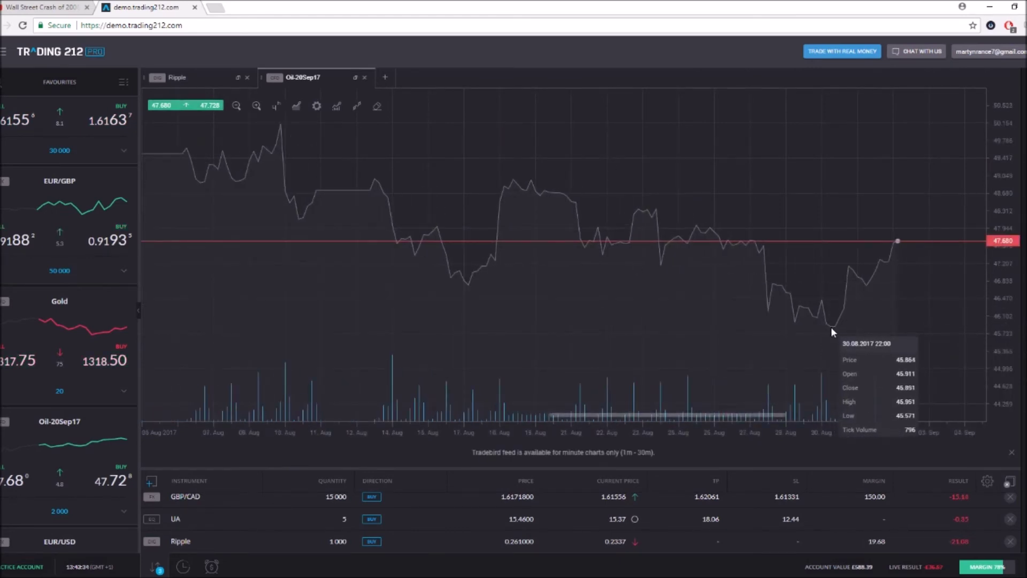
{"action": "left_click_drag", "start_coordinate": [830, 326], "coordinate": [592, 354]}
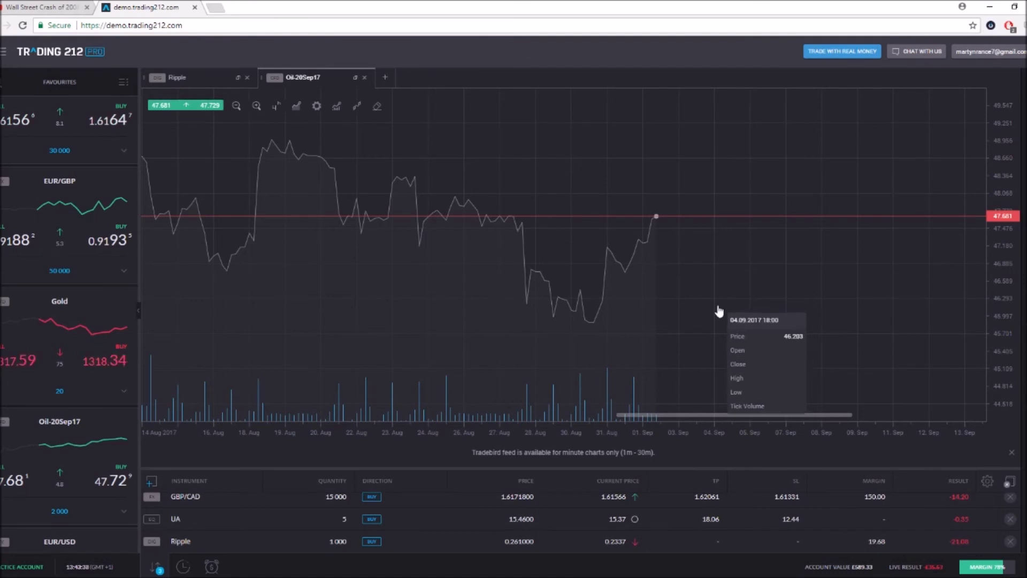
{"action": "left_click", "coordinate": [337, 107]}
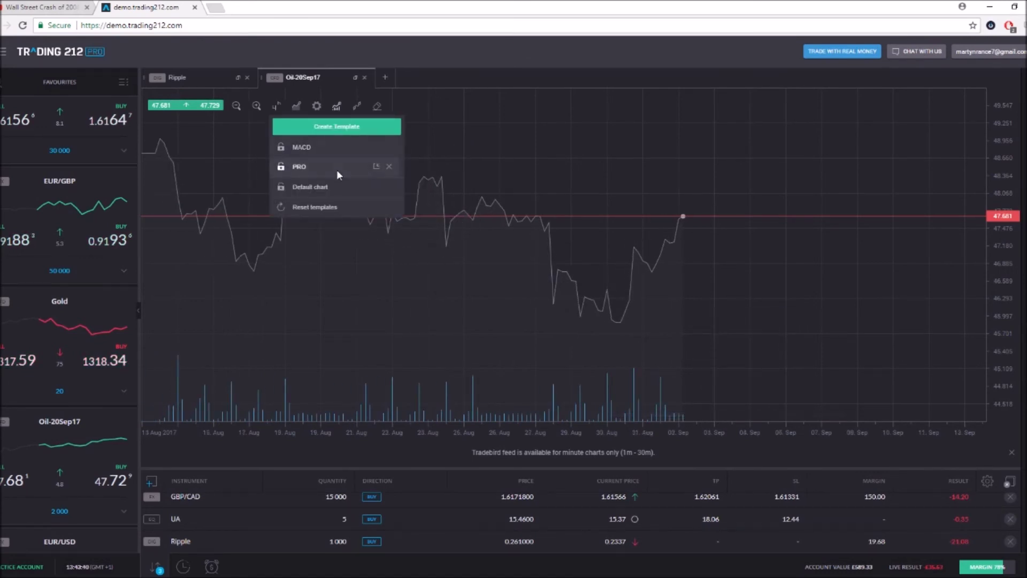
{"action": "left_click", "coordinate": [335, 169]}
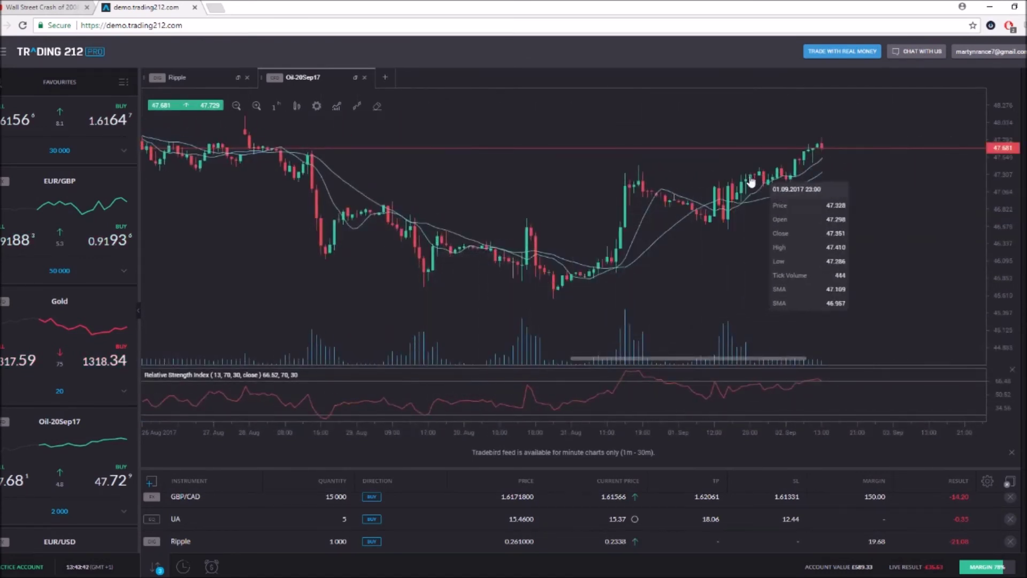
{"action": "left_click_drag", "start_coordinate": [760, 195], "coordinate": [583, 156]}
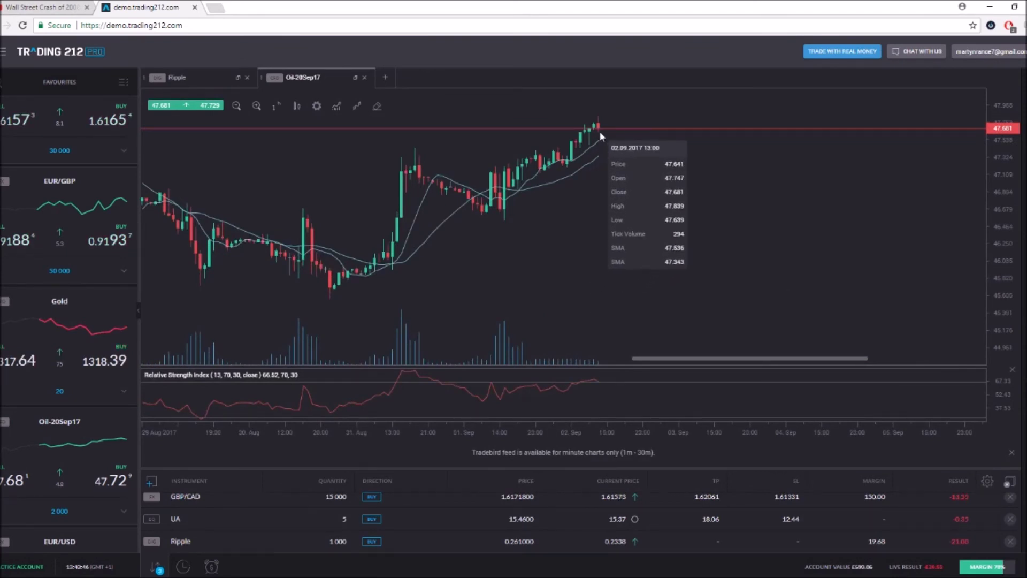
{"action": "left_click_drag", "start_coordinate": [601, 133], "coordinate": [627, 130]}
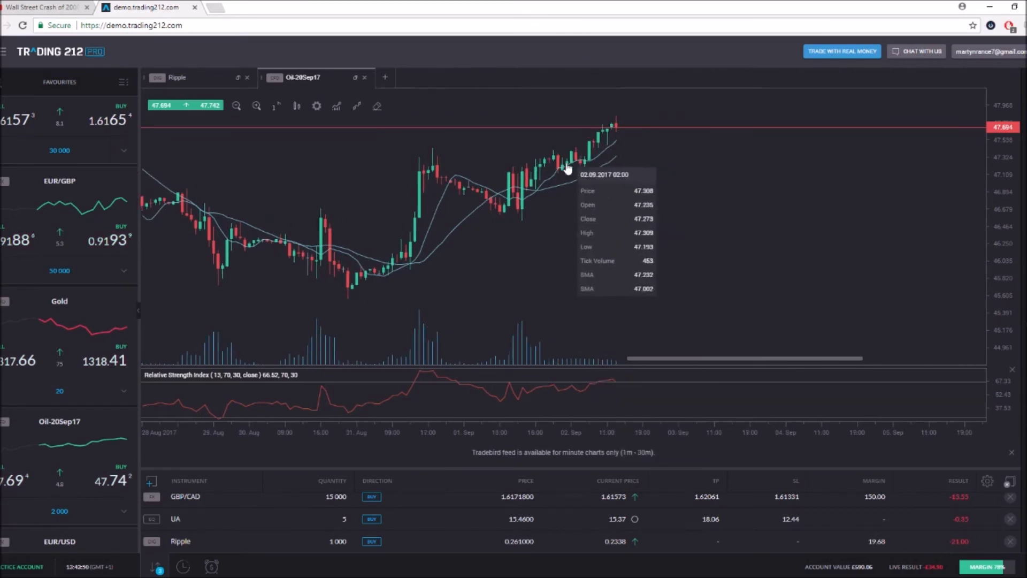
{"action": "left_click_drag", "start_coordinate": [583, 161], "coordinate": [570, 155]}
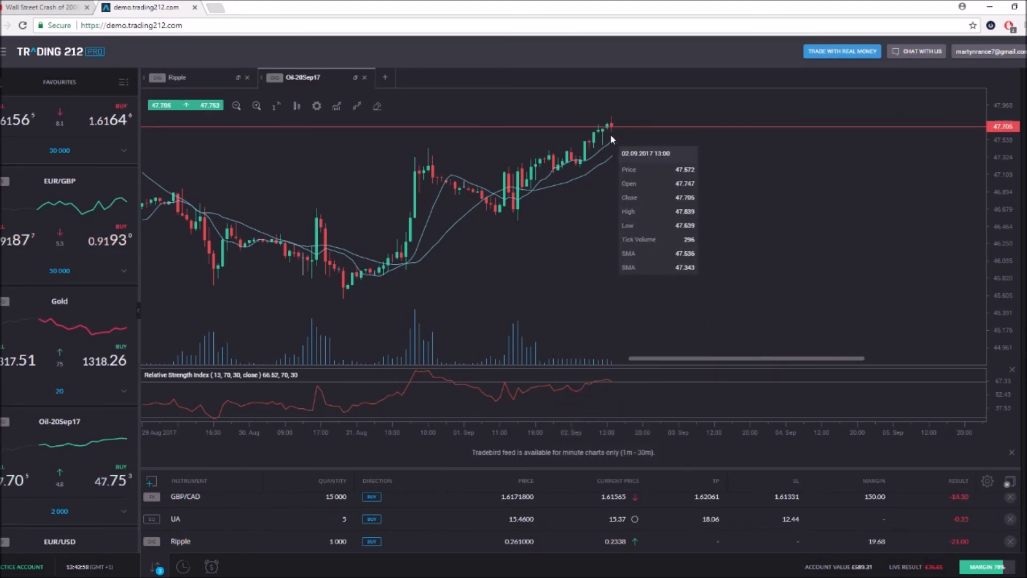
{"action": "left_click_drag", "start_coordinate": [607, 142], "coordinate": [617, 159]}
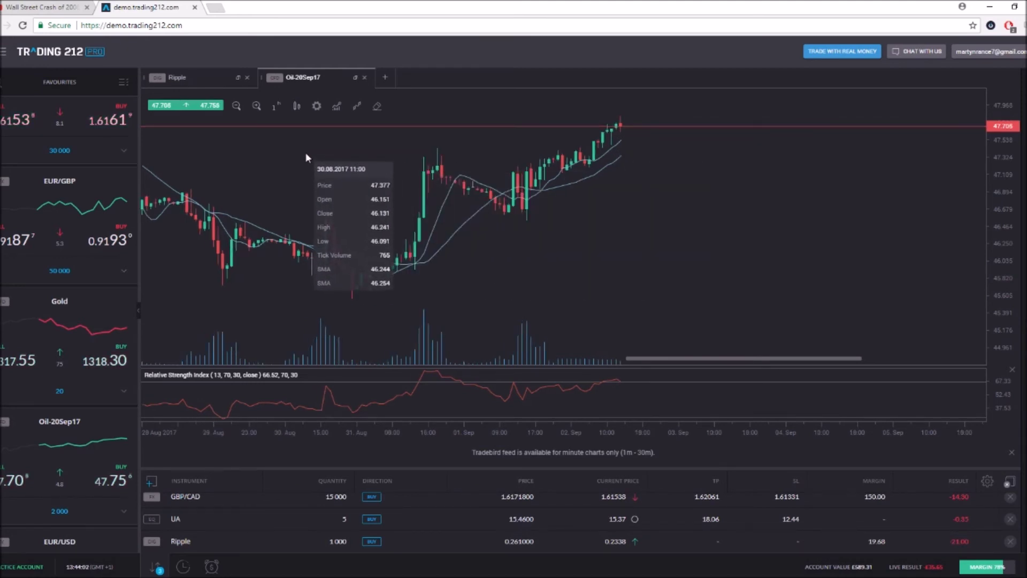
{"action": "left_click", "coordinate": [274, 108]}
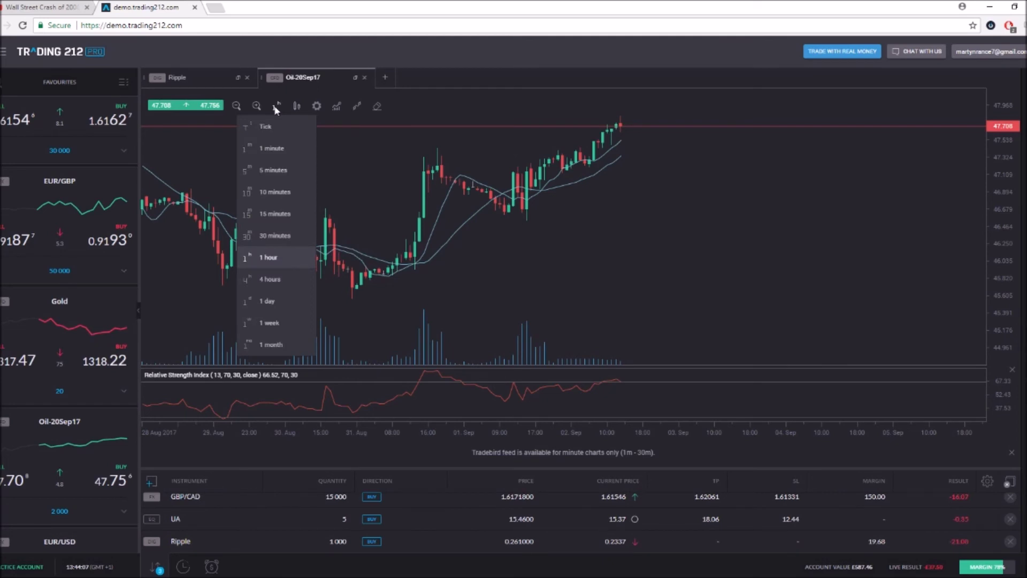
{"action": "left_click", "coordinate": [324, 131]}
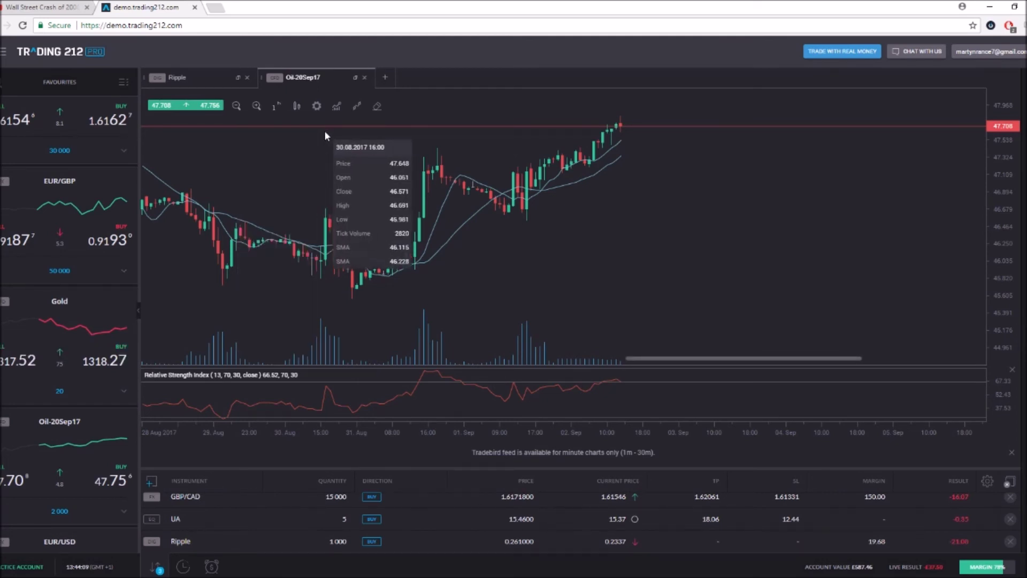
{"action": "scroll", "coordinate": [257, 528], "scroll_direction": "up", "scroll_amount": 1}
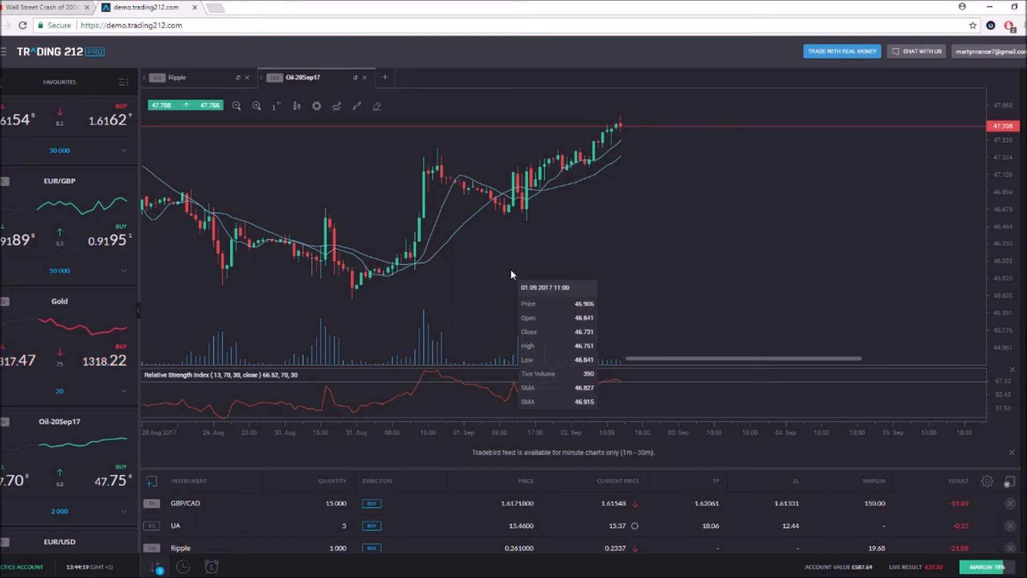
{"action": "left_click_drag", "start_coordinate": [510, 270], "coordinate": [492, 263]}
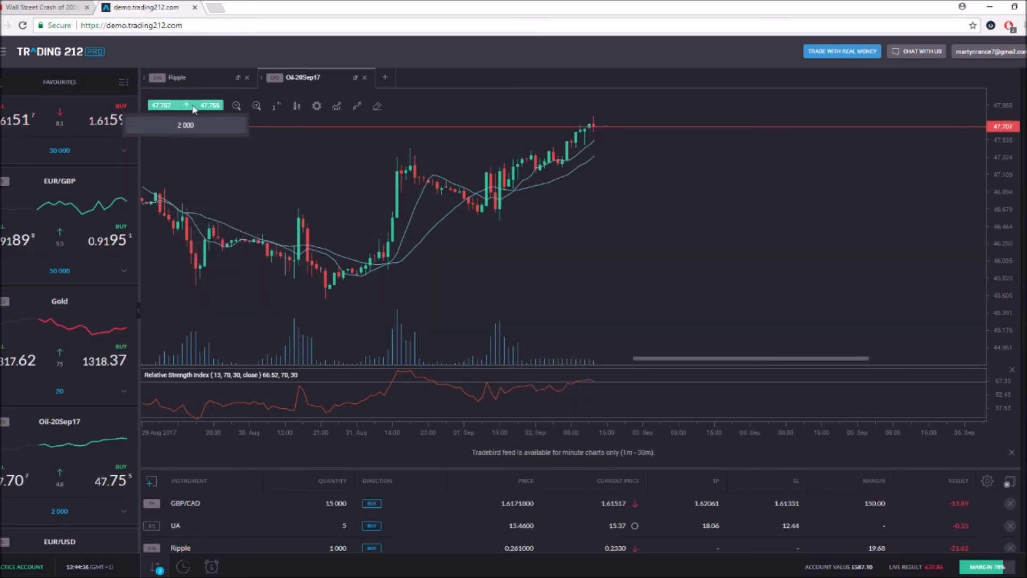
- Sell 200 Oil-20Sep17 at market
{"action": "left_click", "coordinate": [186, 125]}
{"action": "scroll", "coordinate": [203, 200], "scroll_direction": "up", "scroll_amount": 1}
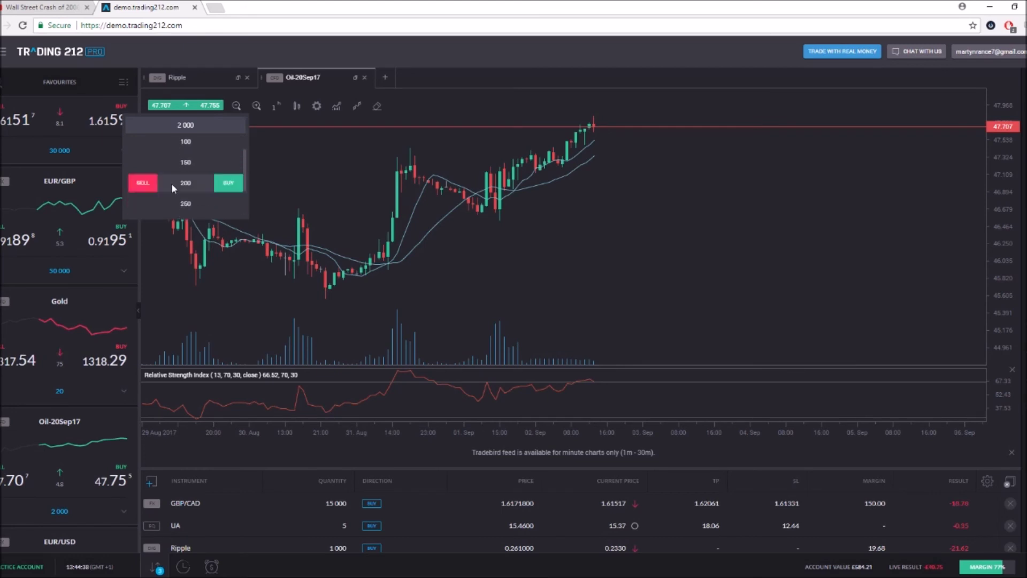
{"action": "left_click", "coordinate": [154, 183]}
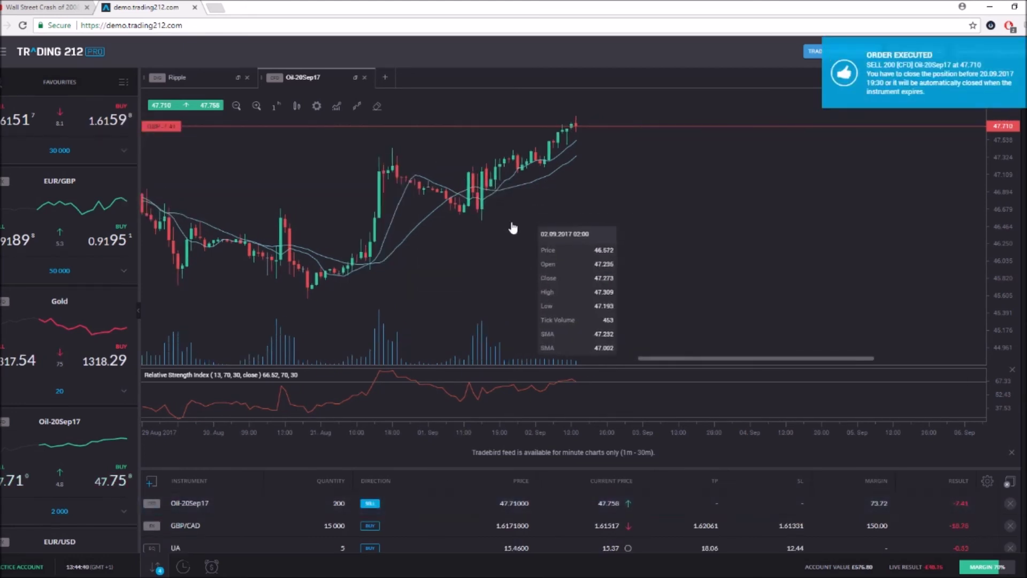
- Add a 47.506 take-profit and a stop-loss to the Oil-20Sep17 sell position
{"action": "right_click", "coordinate": [320, 501]}
{"action": "left_click", "coordinate": [377, 357]}
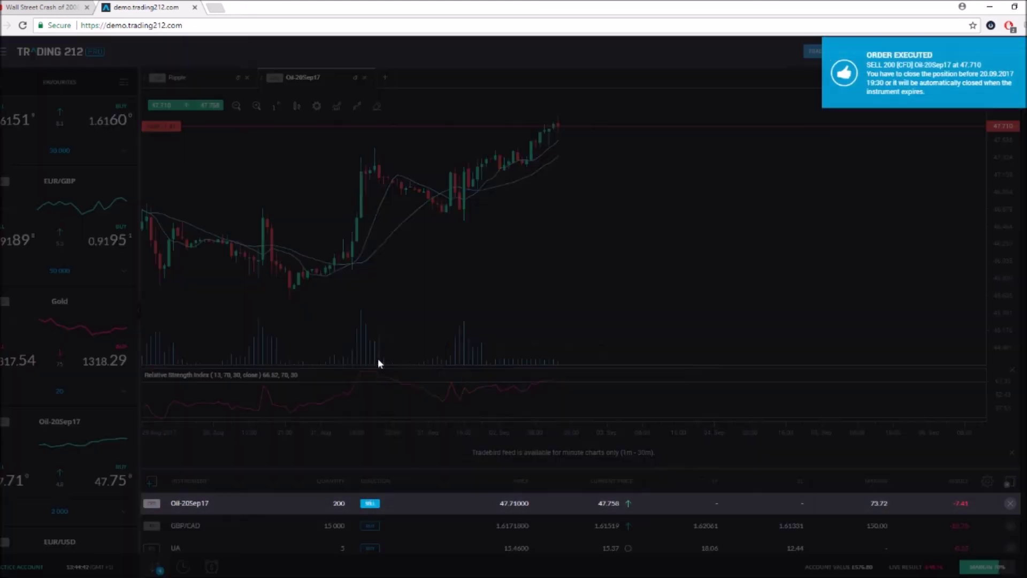
{"action": "left_click", "coordinate": [471, 238]}
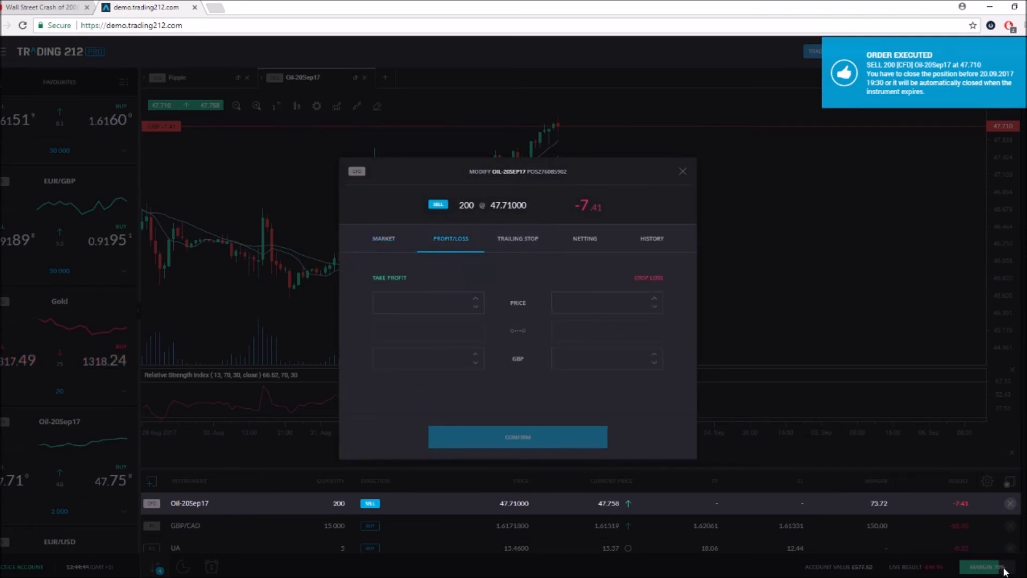
{"action": "left_click", "coordinate": [477, 299]}
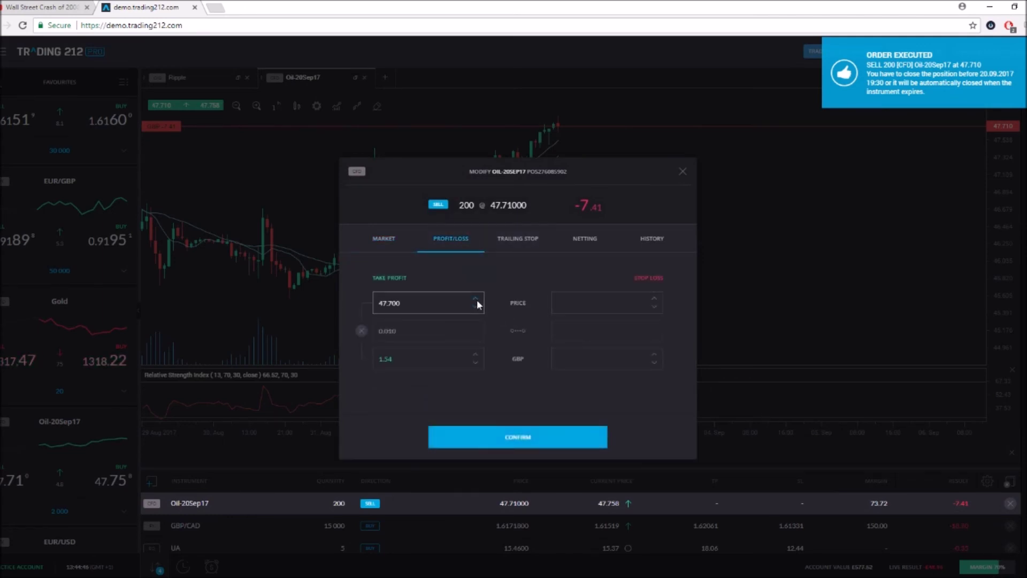
{"action": "left_click", "coordinate": [474, 353]}
{"action": "left_click", "coordinate": [473, 353]}
{"action": "left_click", "coordinate": [653, 363]}
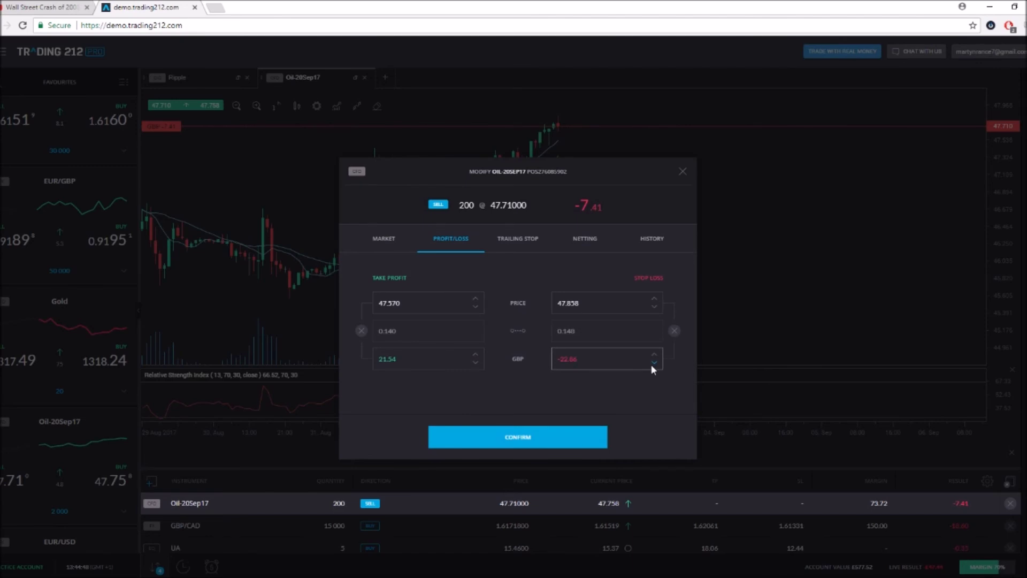
{"action": "left_click", "coordinate": [475, 354]}
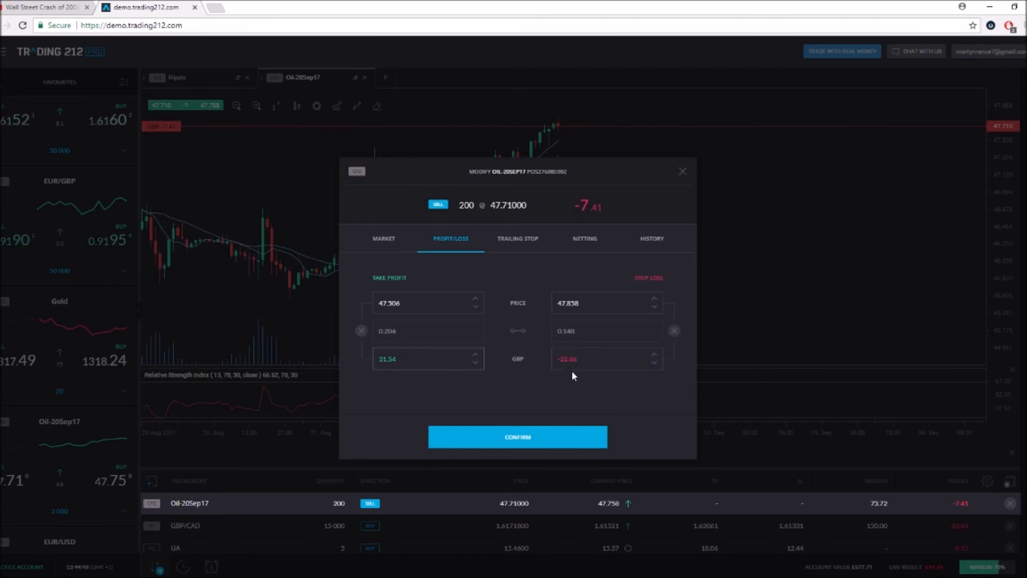
{"action": "left_click", "coordinate": [654, 364]}
{"action": "left_click", "coordinate": [583, 439]}
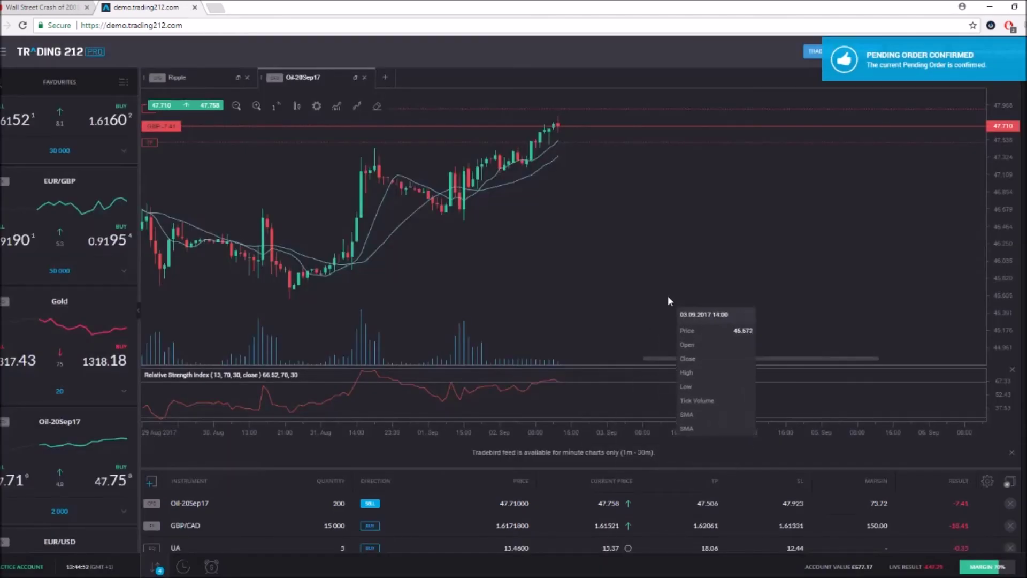
- Re-edit the oil position to save the wider stop-loss at 47.988
{"action": "left_click_drag", "start_coordinate": [668, 300], "coordinate": [654, 295]}
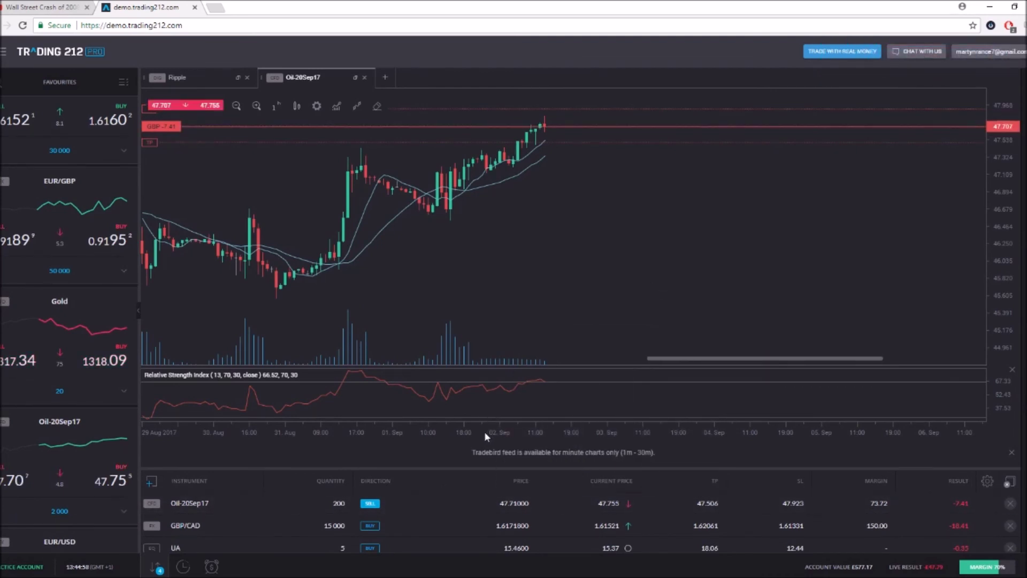
{"action": "right_click", "coordinate": [452, 498]}
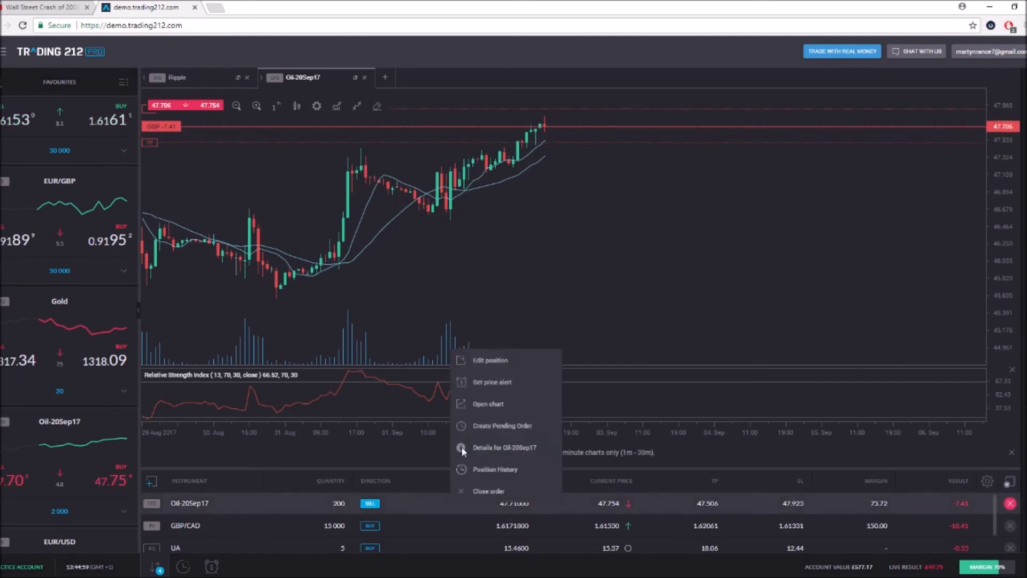
{"action": "left_click", "coordinate": [485, 359]}
{"action": "left_click", "coordinate": [451, 238]}
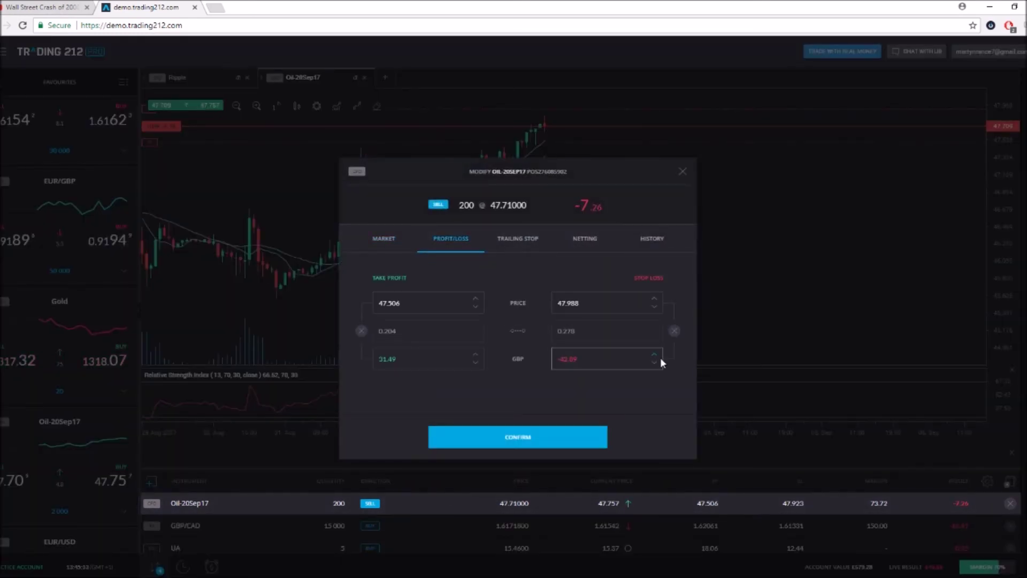
{"action": "left_click", "coordinate": [565, 438]}
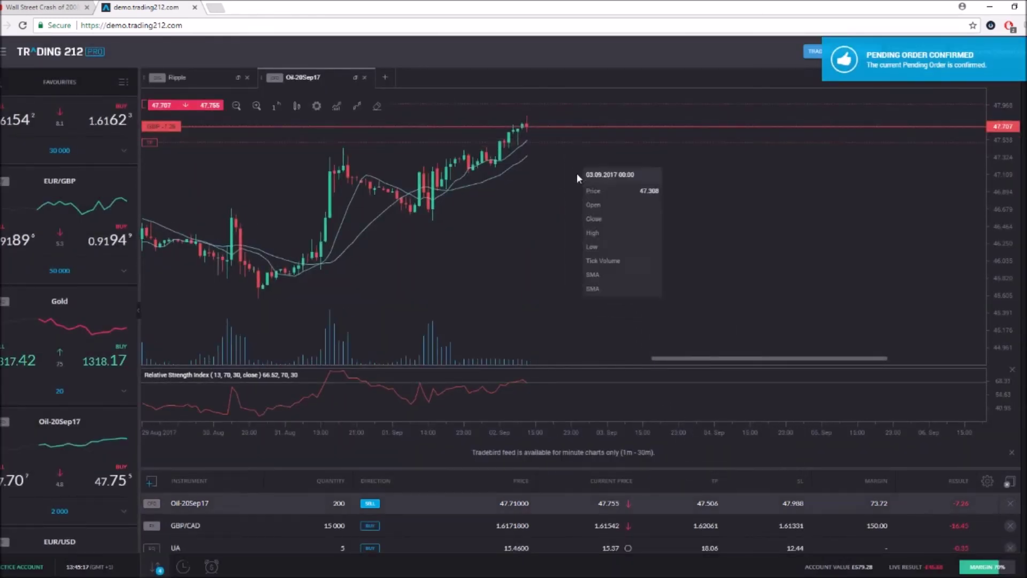
{"action": "scroll", "coordinate": [881, 517], "scroll_direction": "down", "scroll_amount": 1}
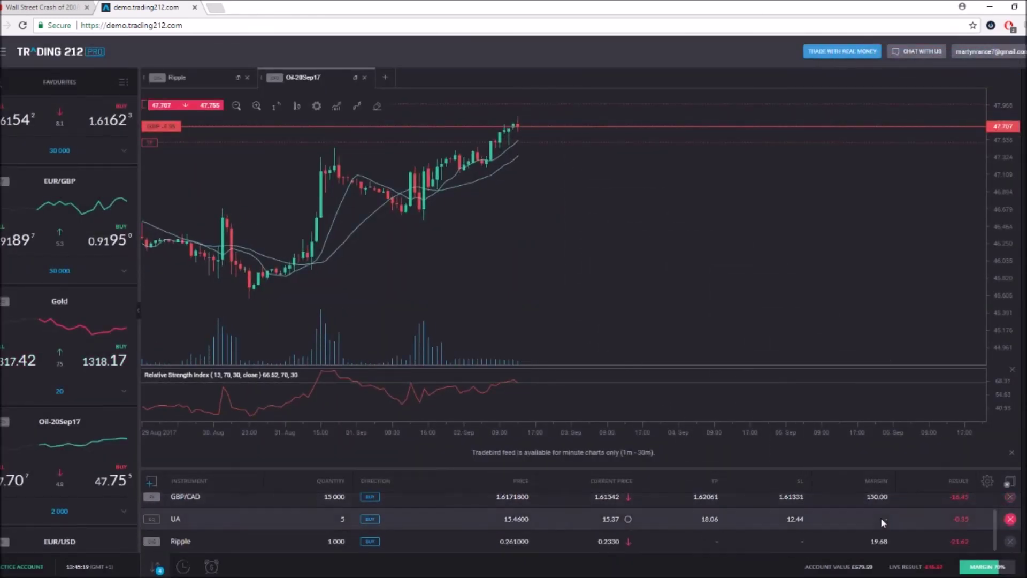
{"action": "scroll", "coordinate": [881, 515], "scroll_direction": "up", "scroll_amount": 1}
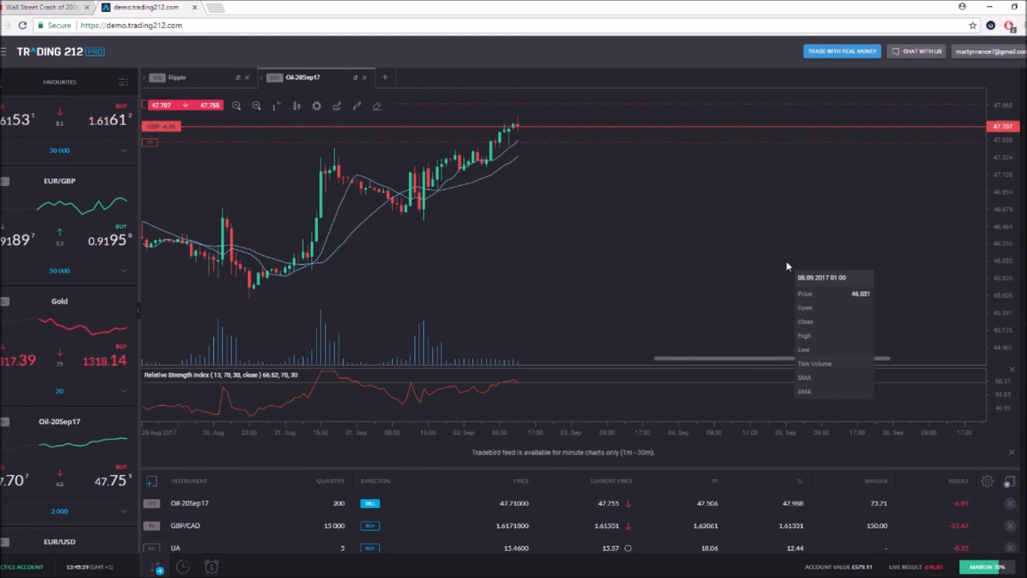
{"action": "left_click_drag", "start_coordinate": [512, 244], "coordinate": [658, 224]}
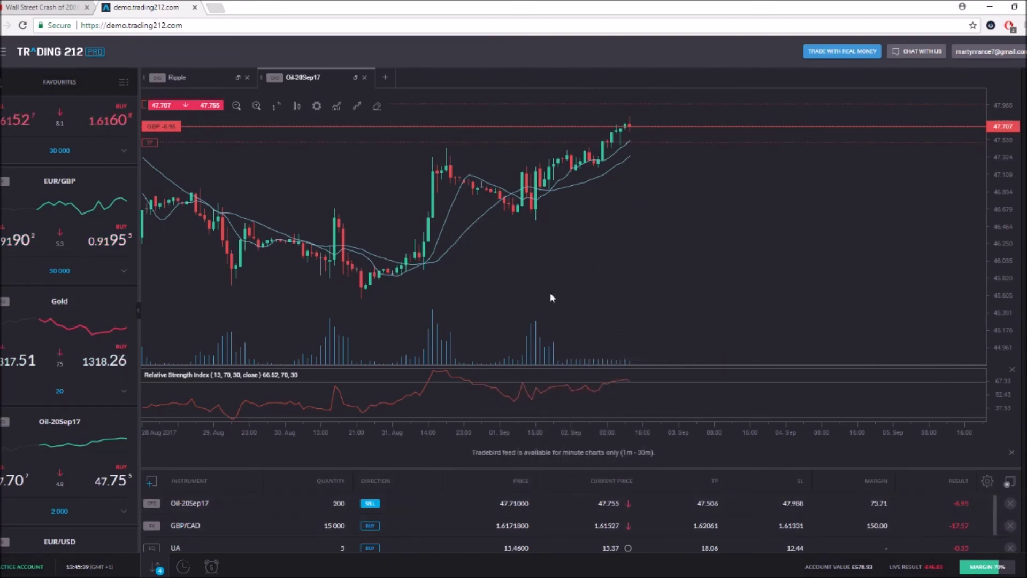
{"action": "scroll", "coordinate": [547, 300], "scroll_direction": "up", "scroll_amount": 2}
{"action": "scroll", "coordinate": [564, 525], "scroll_direction": "down", "scroll_amount": 1}
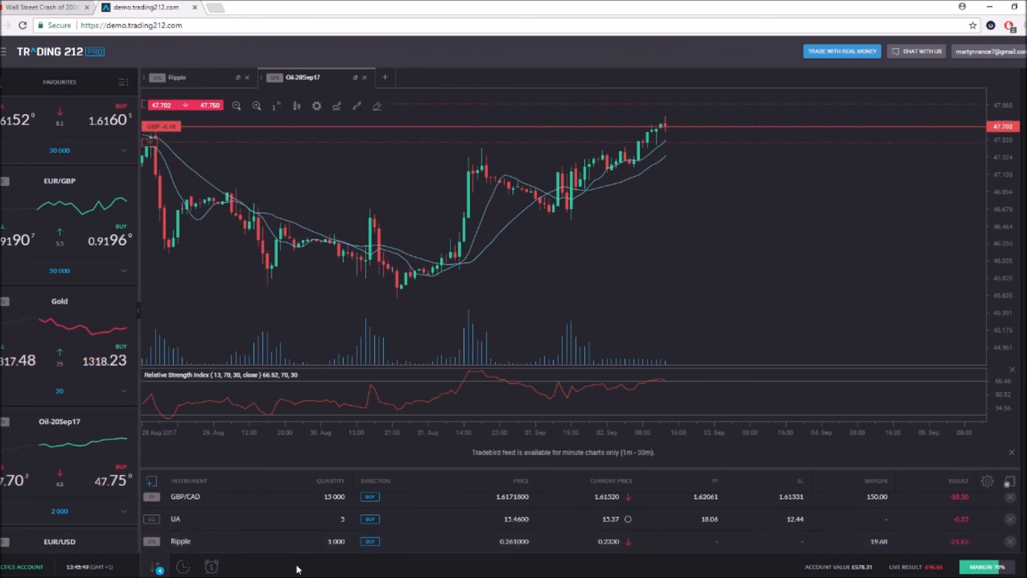
{"action": "scroll", "coordinate": [292, 541], "scroll_direction": "up", "scroll_amount": 1}
{"action": "scroll", "coordinate": [293, 541], "scroll_direction": "down", "scroll_amount": 1}
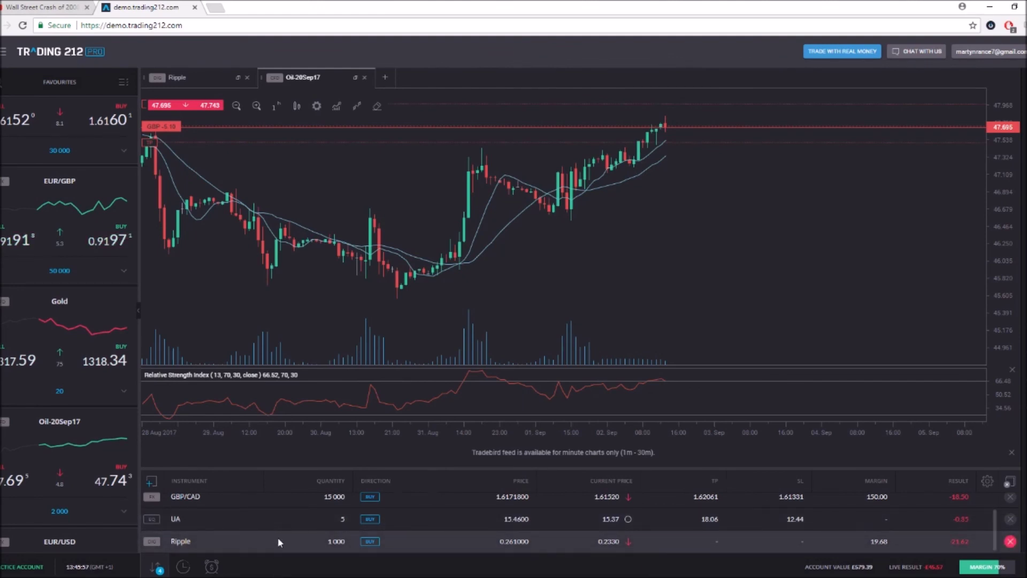
- Edit the Ripple position to add a -39.27 GBP stop-loss (price 0.1842) and confirm
{"action": "right_click", "coordinate": [278, 538]}
{"action": "left_click", "coordinate": [284, 396]}
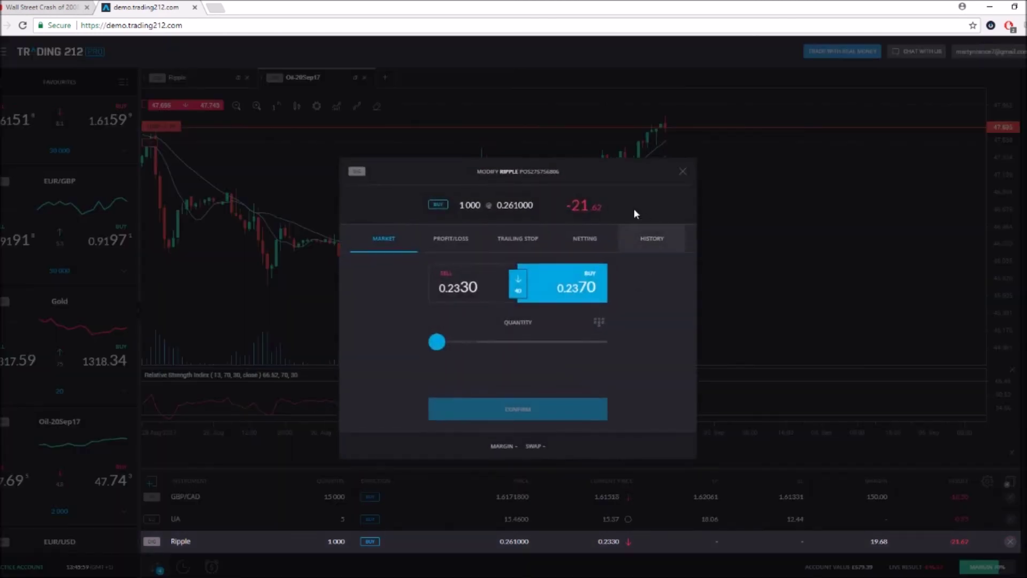
{"action": "left_click", "coordinate": [451, 238]}
{"action": "left_click", "coordinate": [654, 362]}
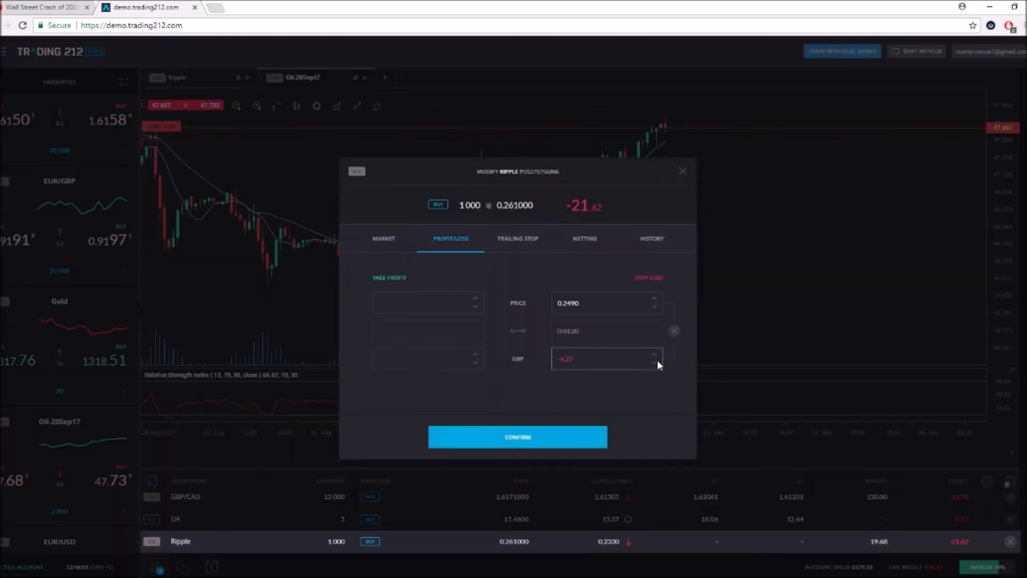
{"action": "left_click", "coordinate": [657, 361]}
{"action": "left_click", "coordinate": [656, 361]}
{"action": "left_click", "coordinate": [656, 361]}
{"action": "left_click", "coordinate": [589, 447]}
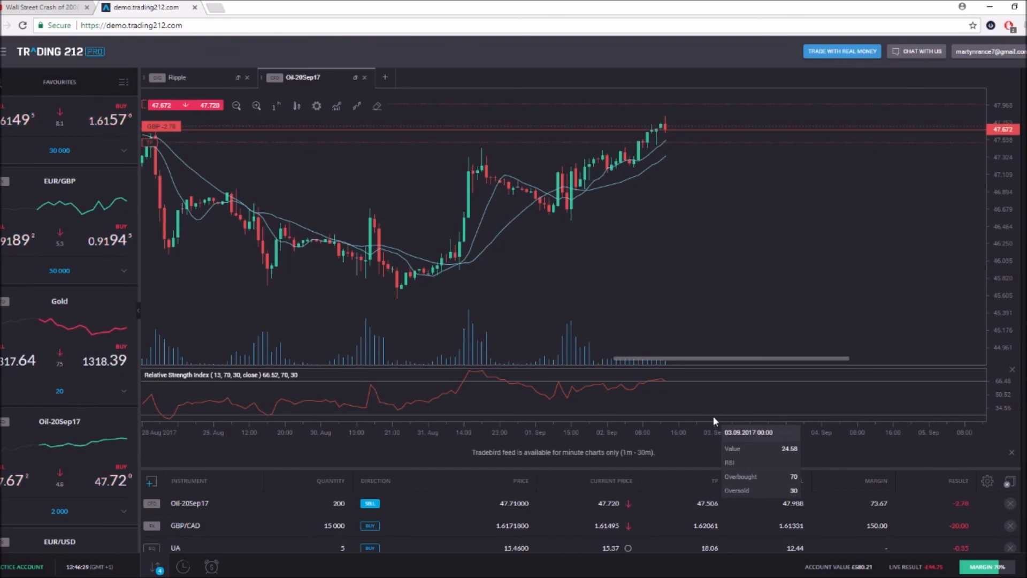
{"action": "left_click_drag", "start_coordinate": [701, 309], "coordinate": [655, 306]}
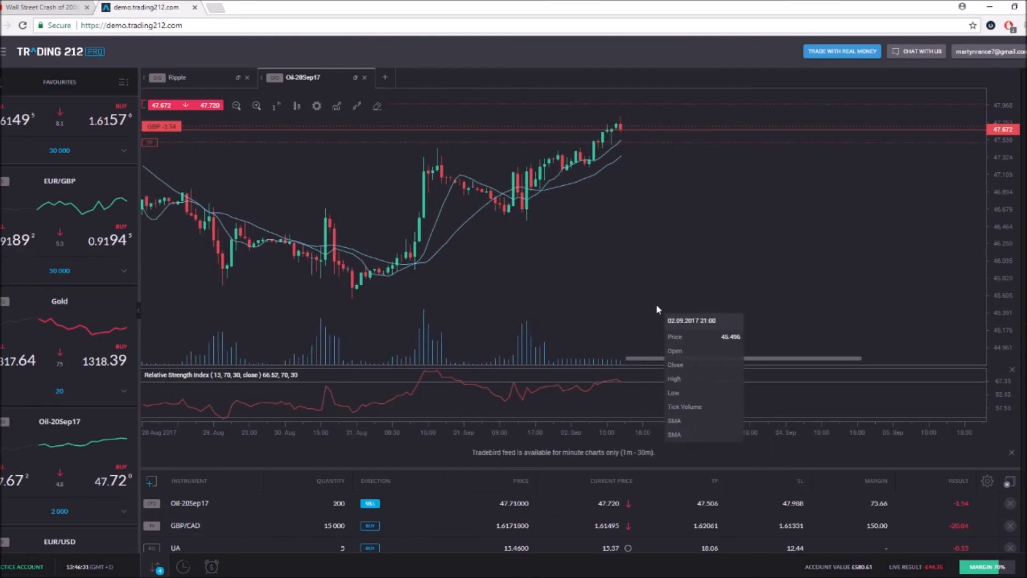